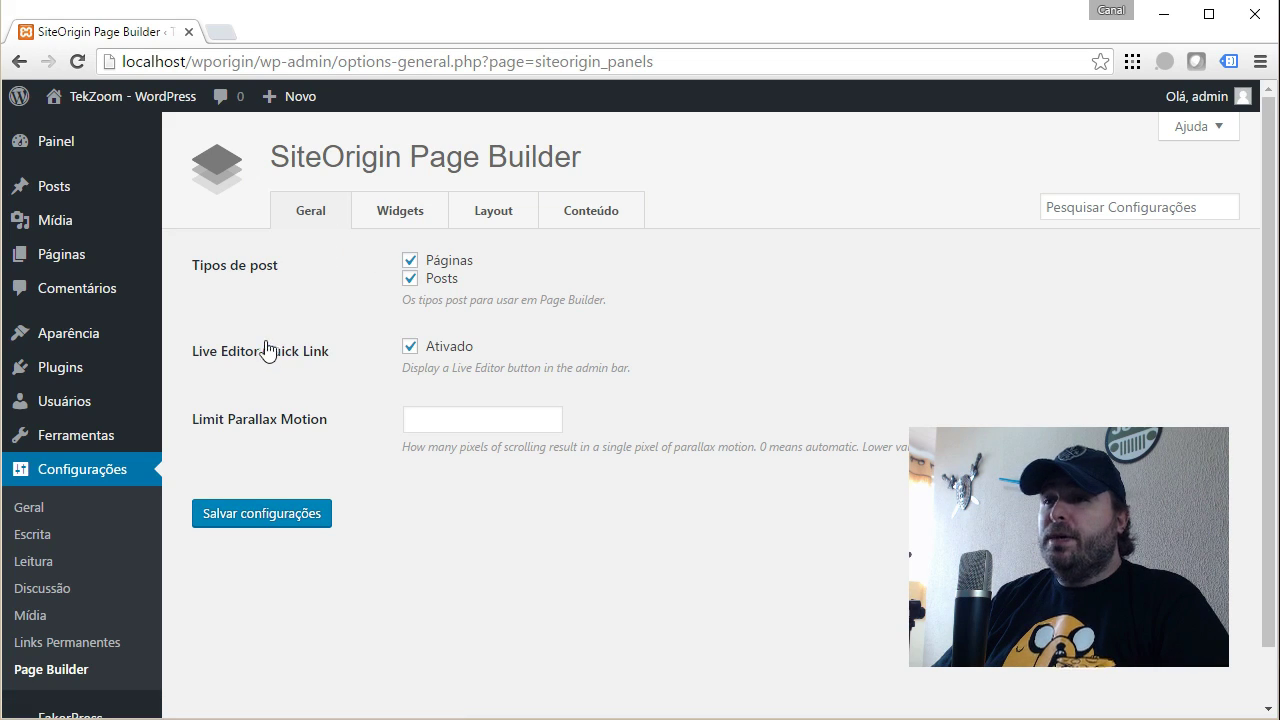
Create a new page titled HomePage and publish it
mouse_move(93, 258)
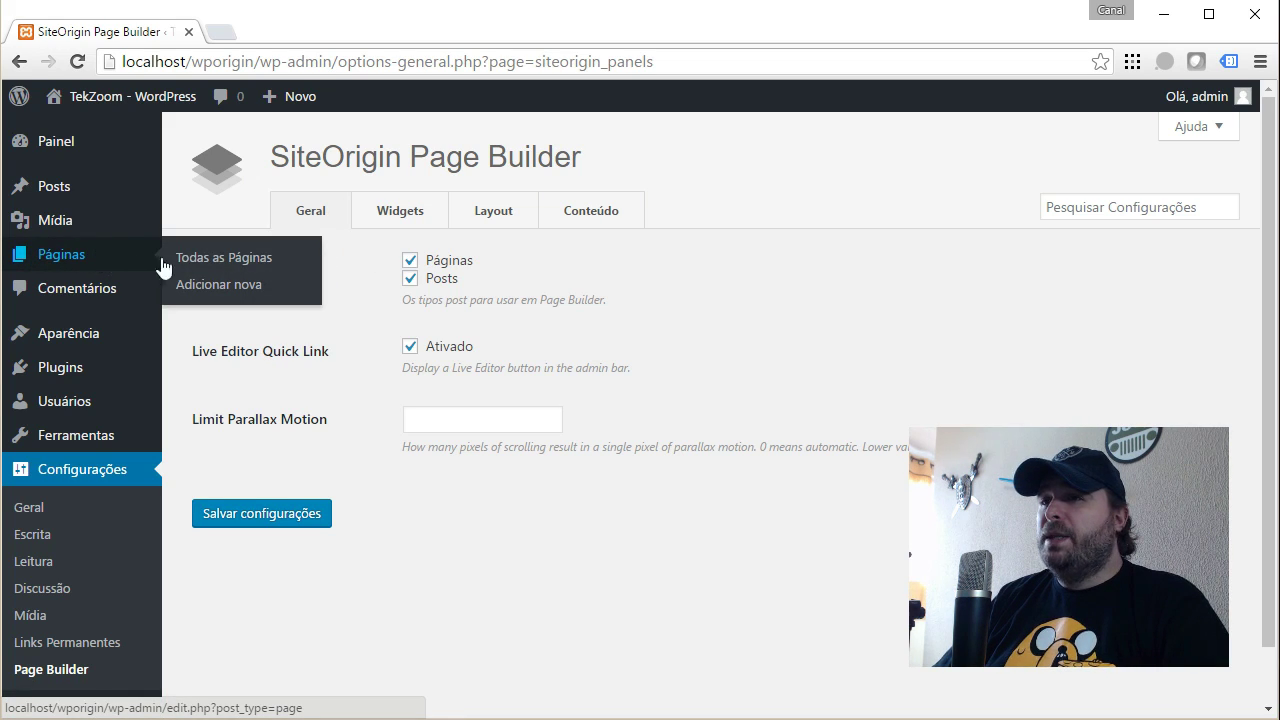
left_click(203, 284)
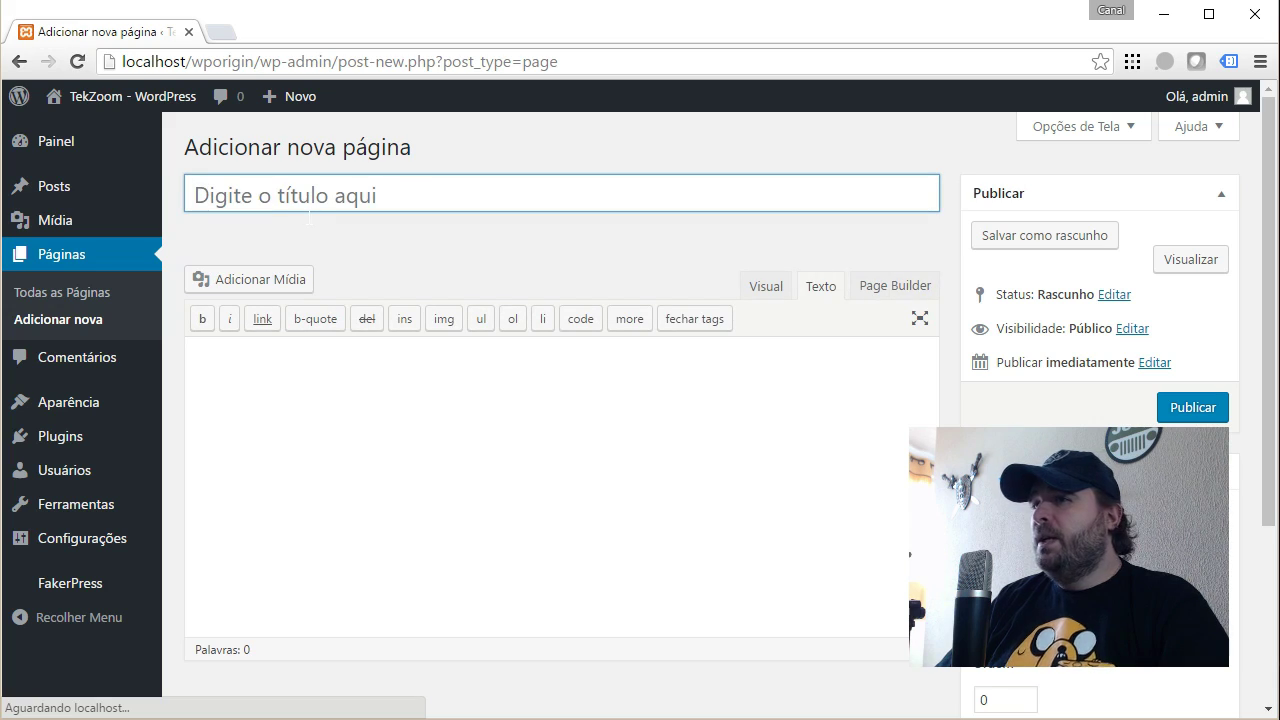
type("HomePage")
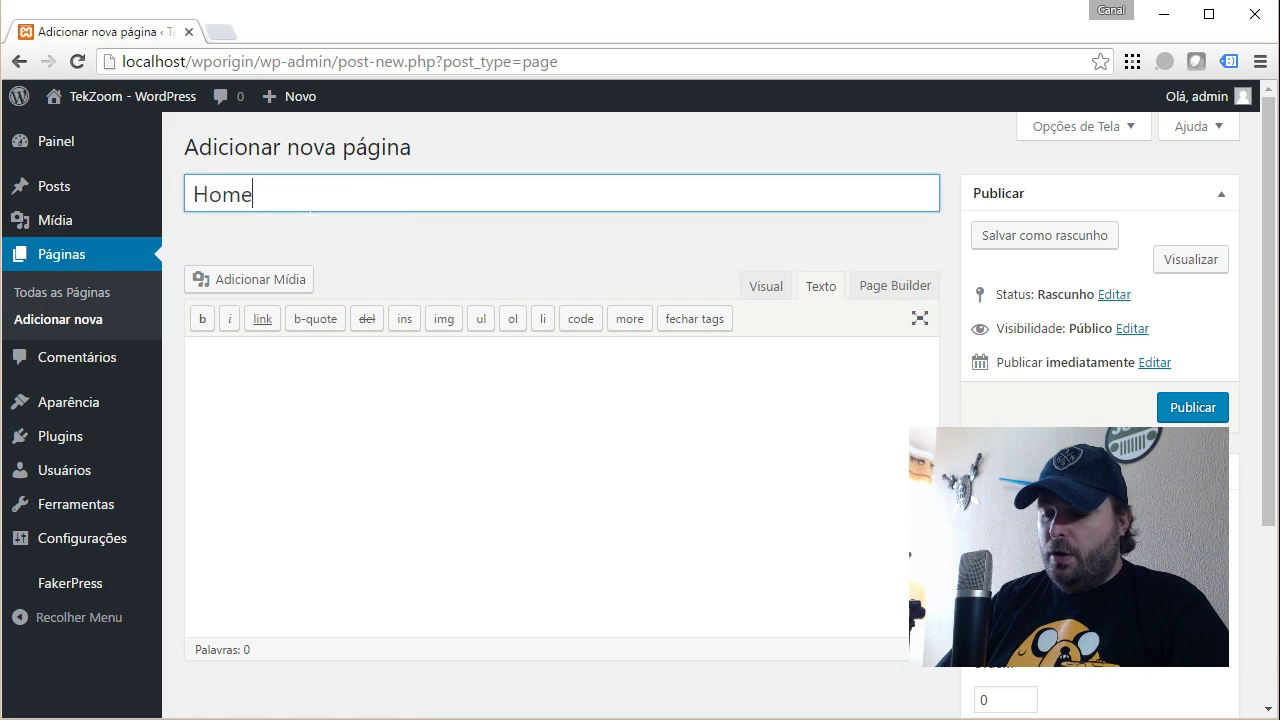
left_click(1201, 407)
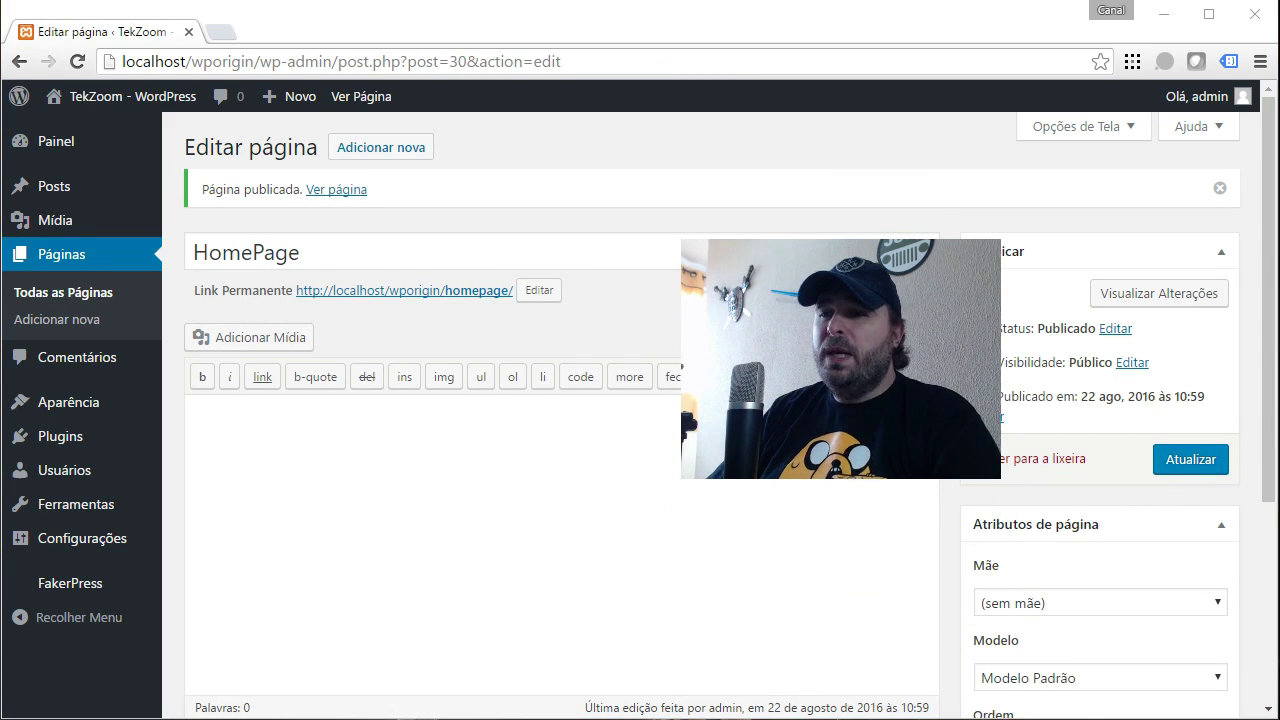
Set the site's front page to the static page HomePage in the reading settings and save the changes
mouse_move(88, 535)
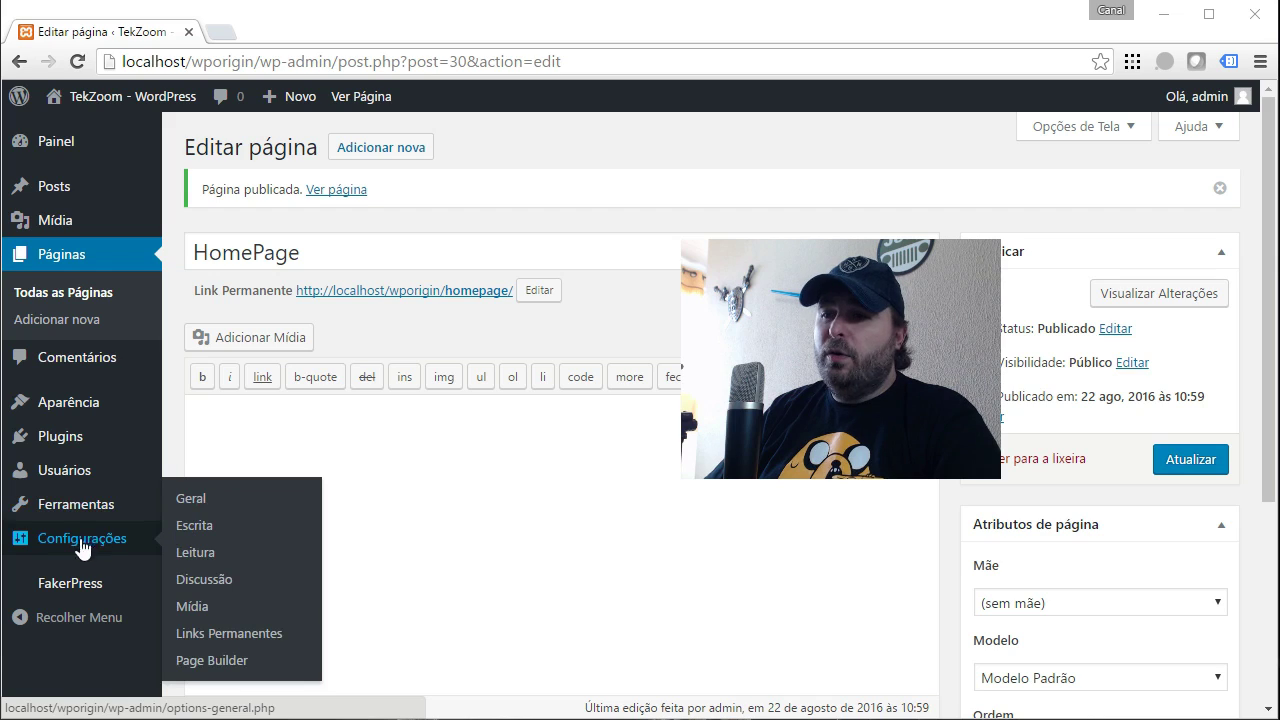
left_click(208, 558)
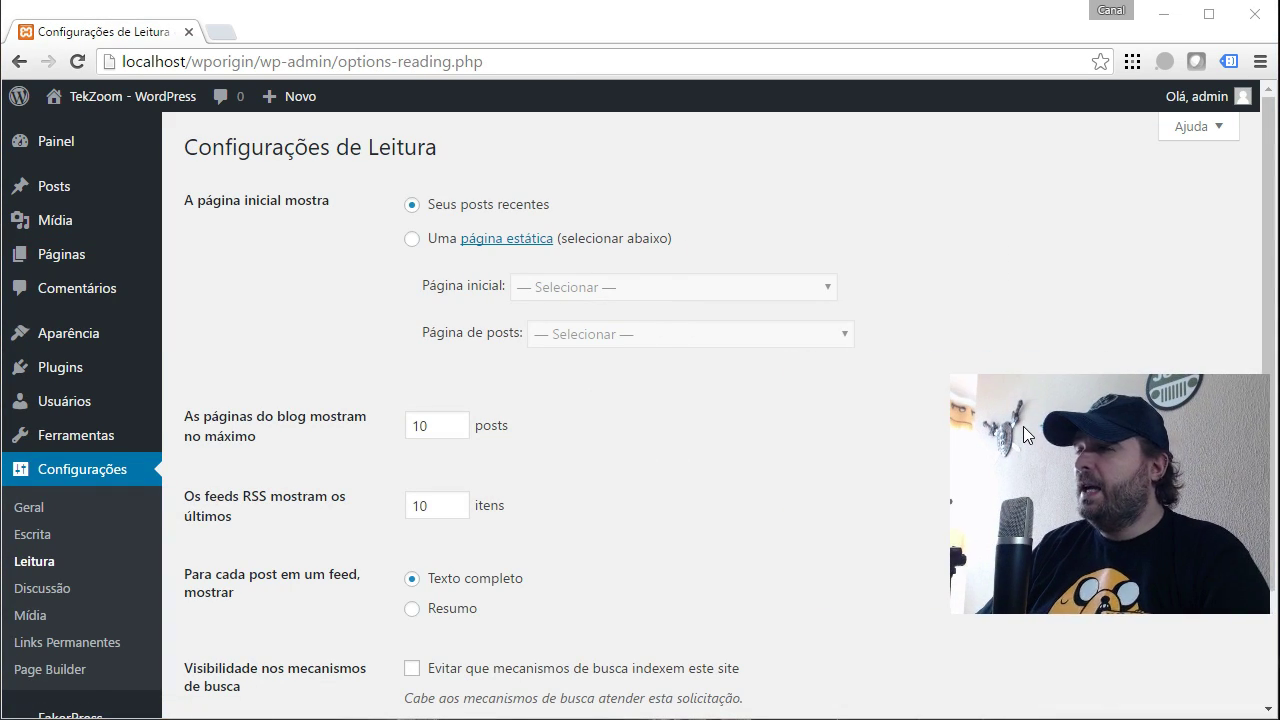
left_click(424, 240)
left_click(560, 288)
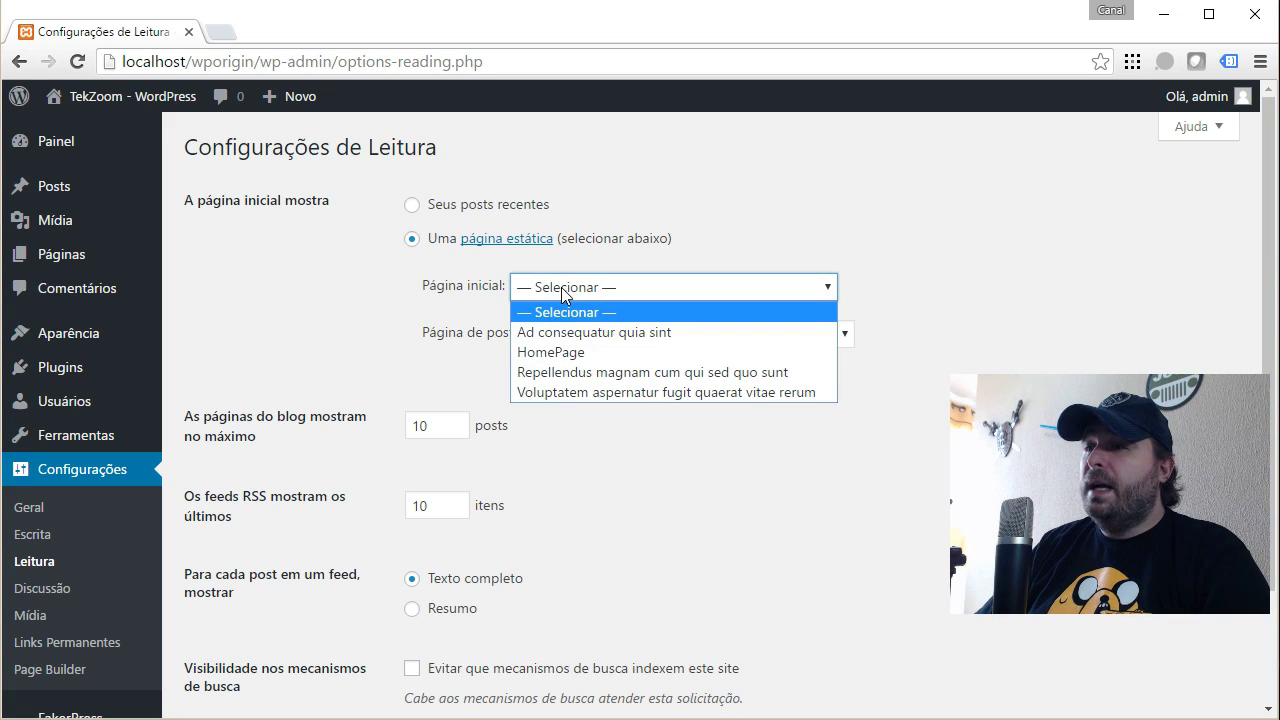
left_click(580, 352)
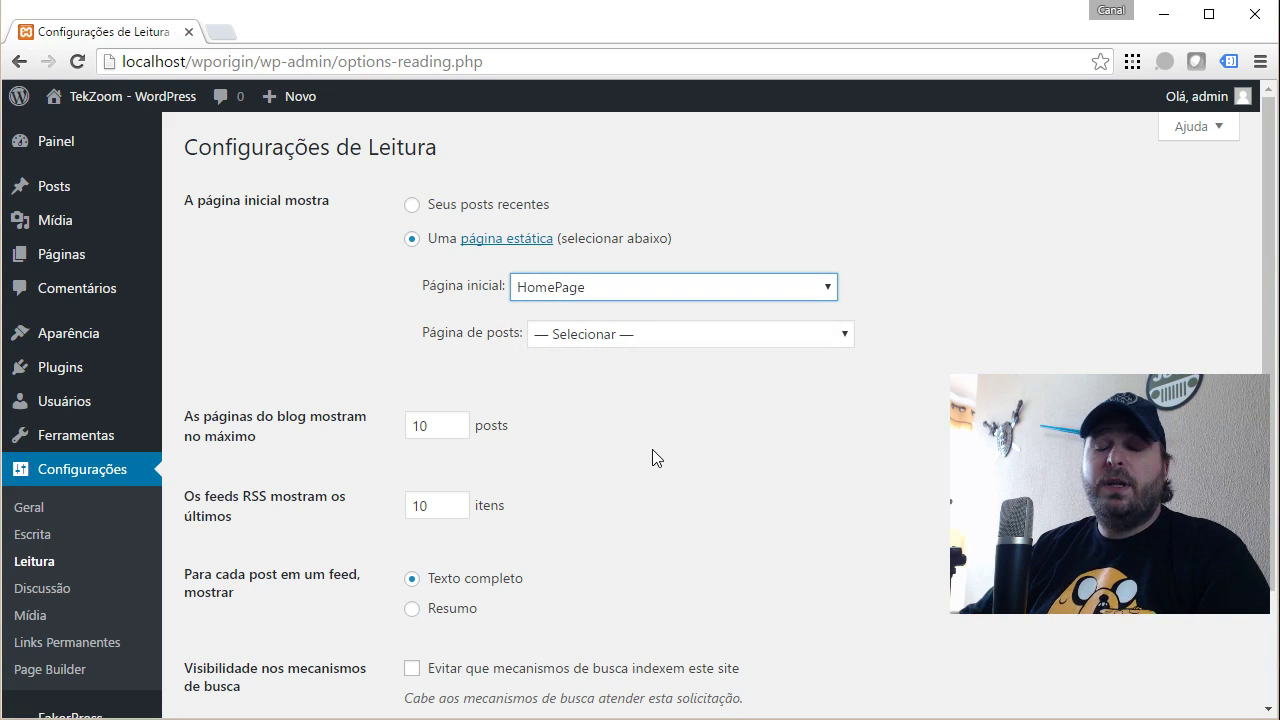
scroll(652, 449, "down", 1)
scroll(652, 458, "down", 2)
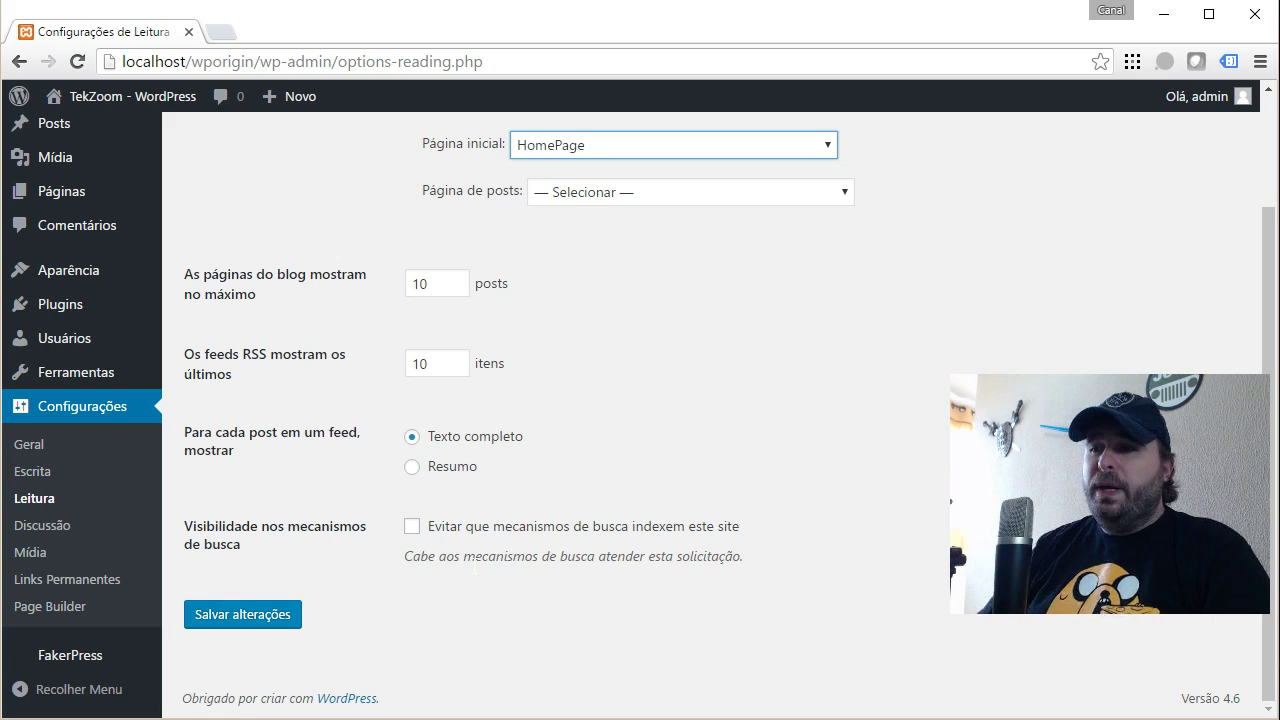
left_click(262, 628)
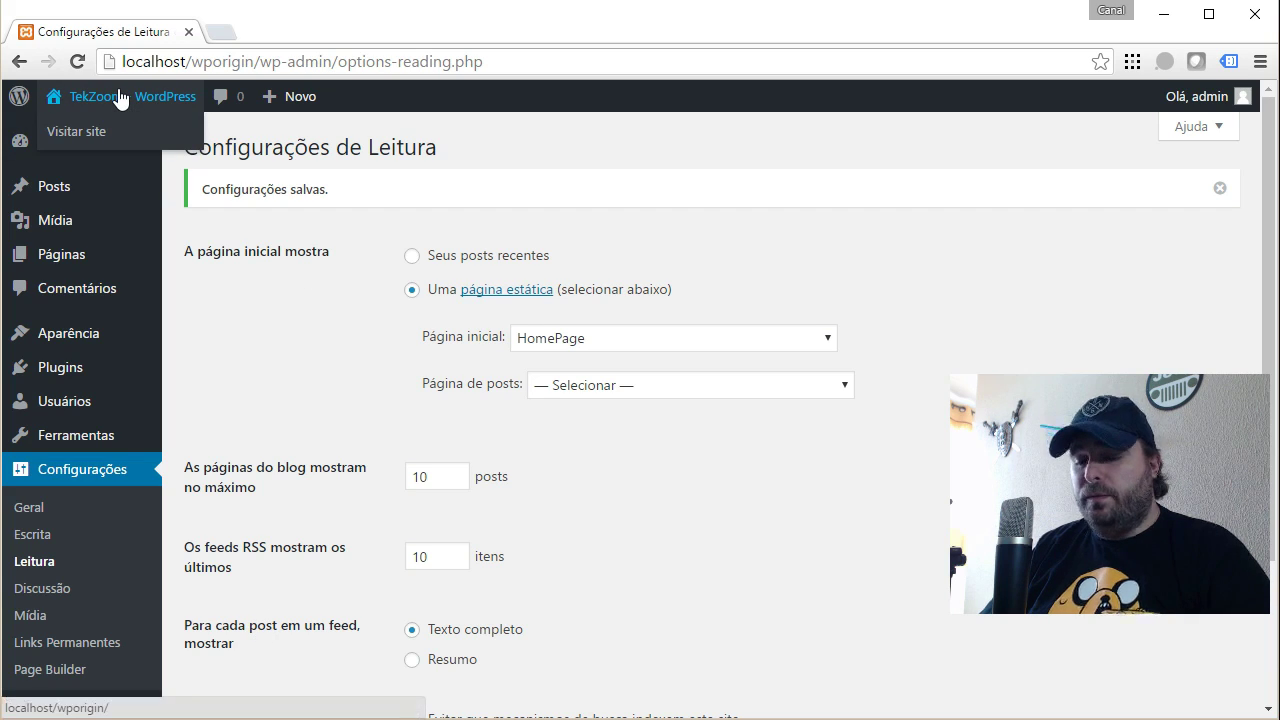
Open the site's front page in a new browser tab and look over its layout
middle_click(128, 100)
left_click(286, 33)
scroll(497, 222, "down", 2)
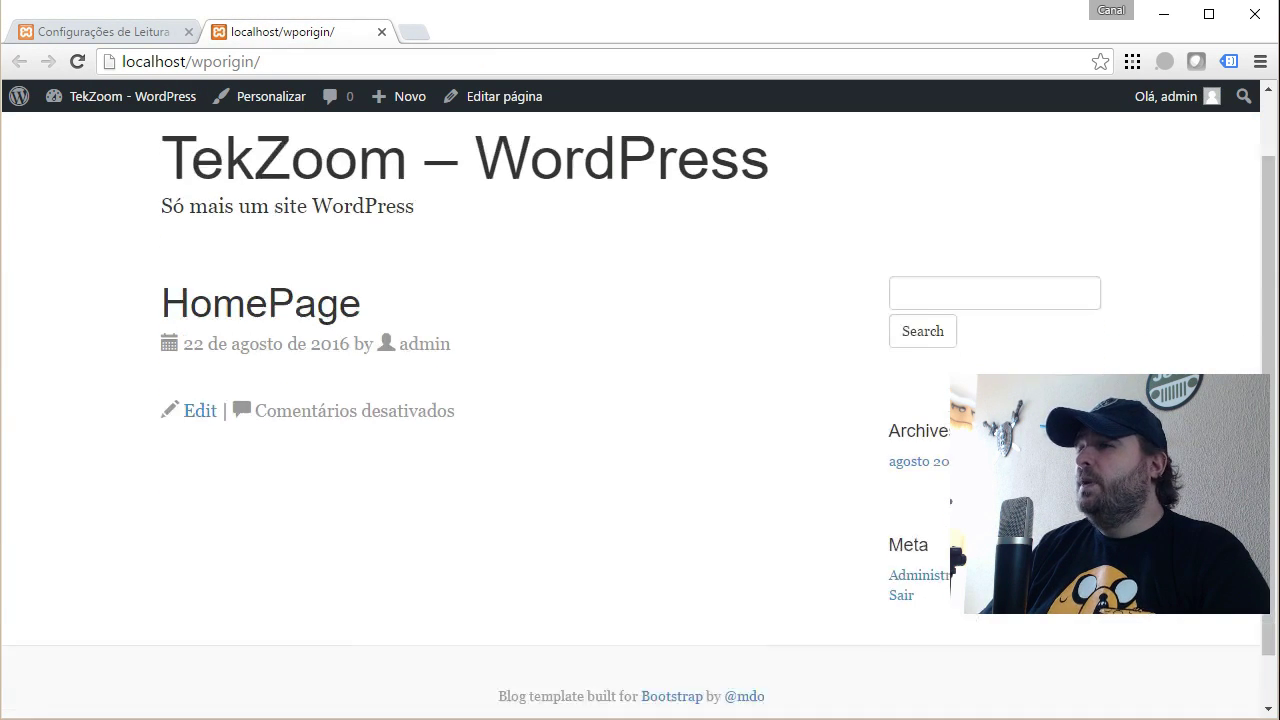
scroll(700, 271, "up", 2)
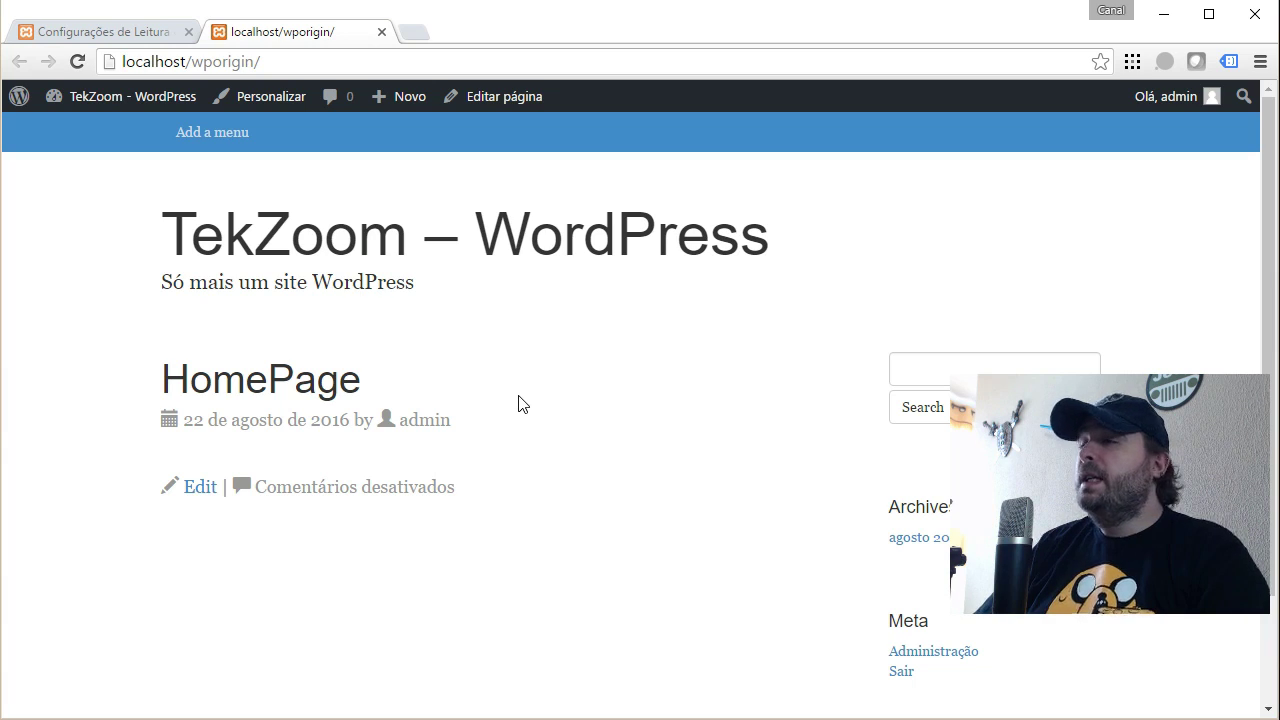
Assign the Full-width Page Template, No Sidebar to the existing HomePage page and update it
left_click(64, 33)
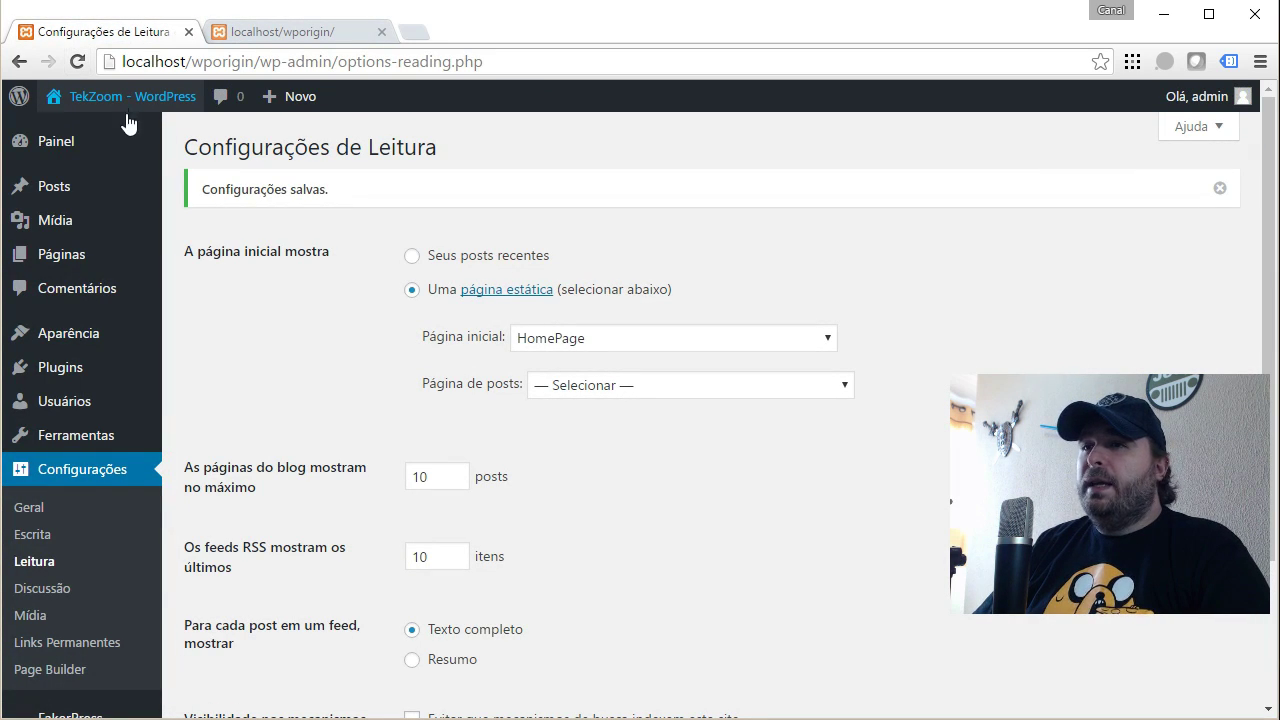
left_click(70, 255)
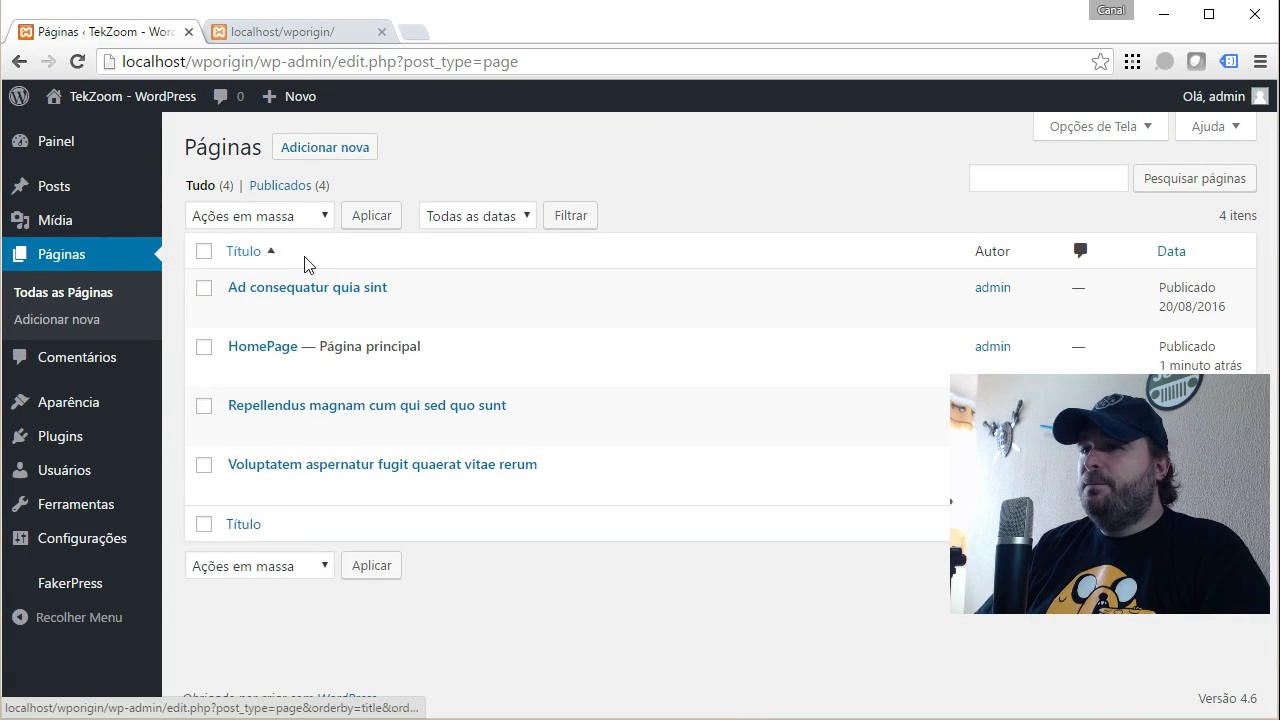
left_click(265, 346)
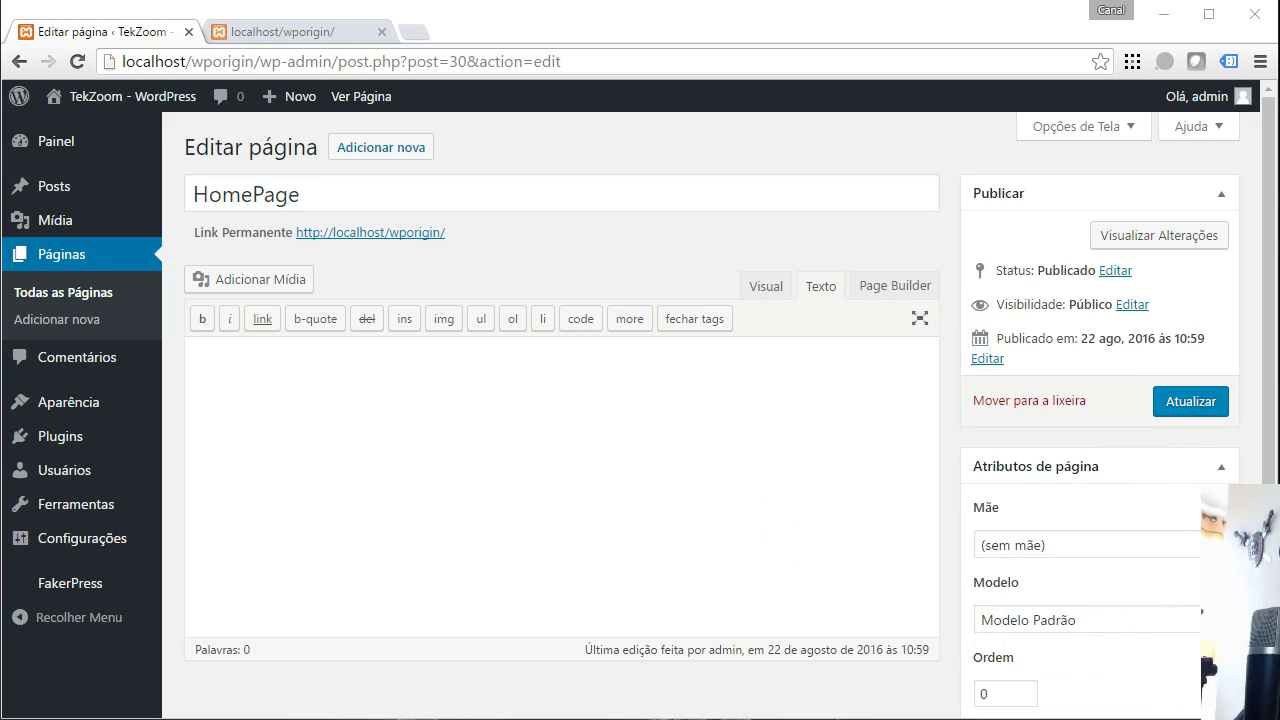
scroll(1189, 512, "down", 1)
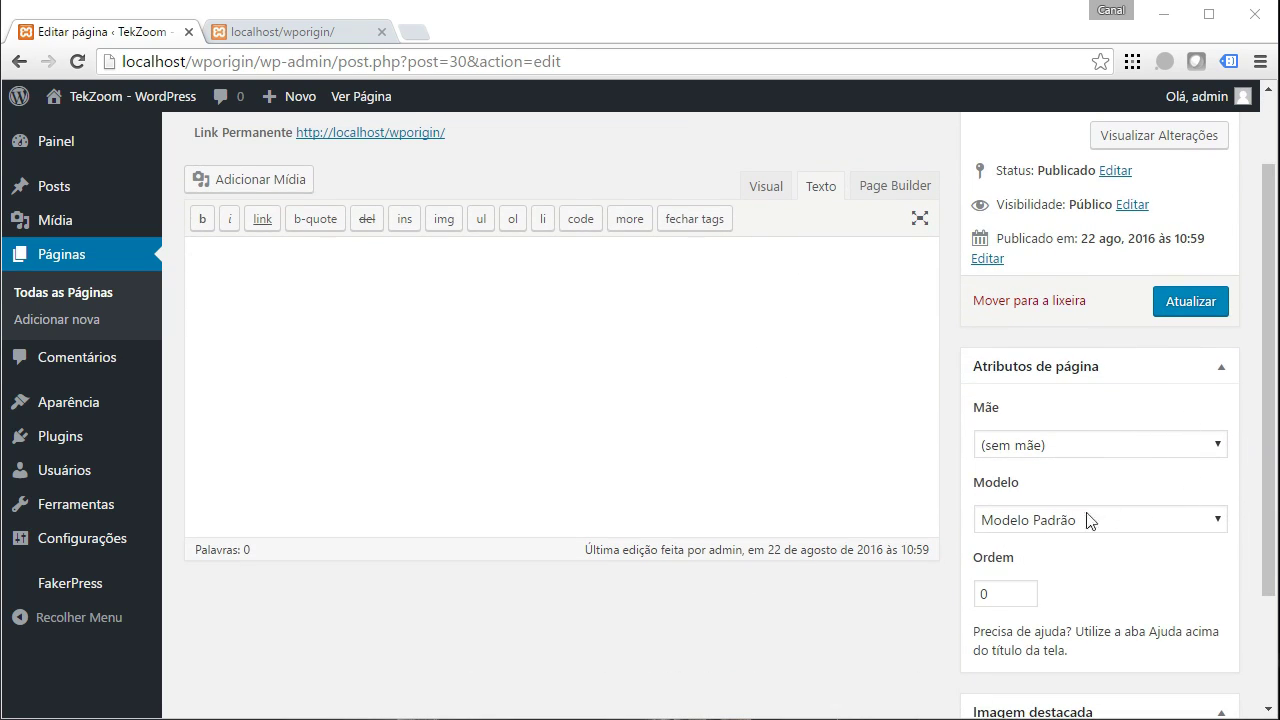
left_click(1090, 520)
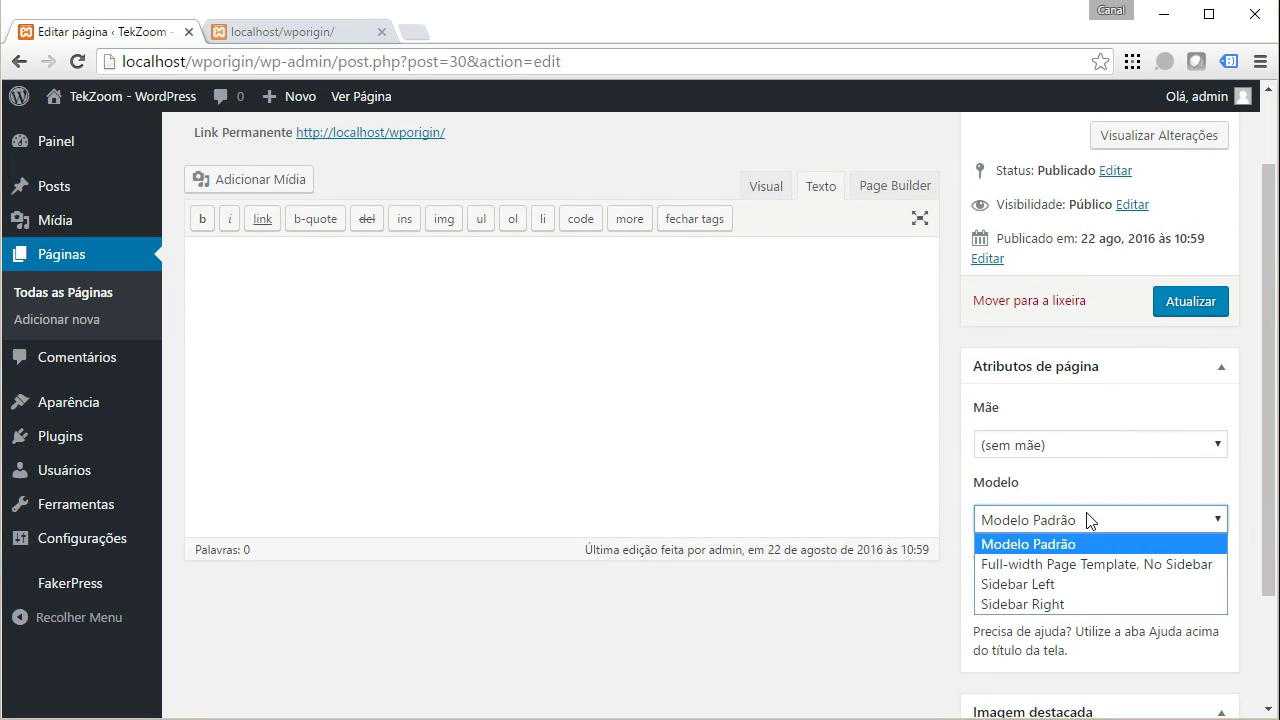
left_click(1107, 566)
left_click(1219, 311)
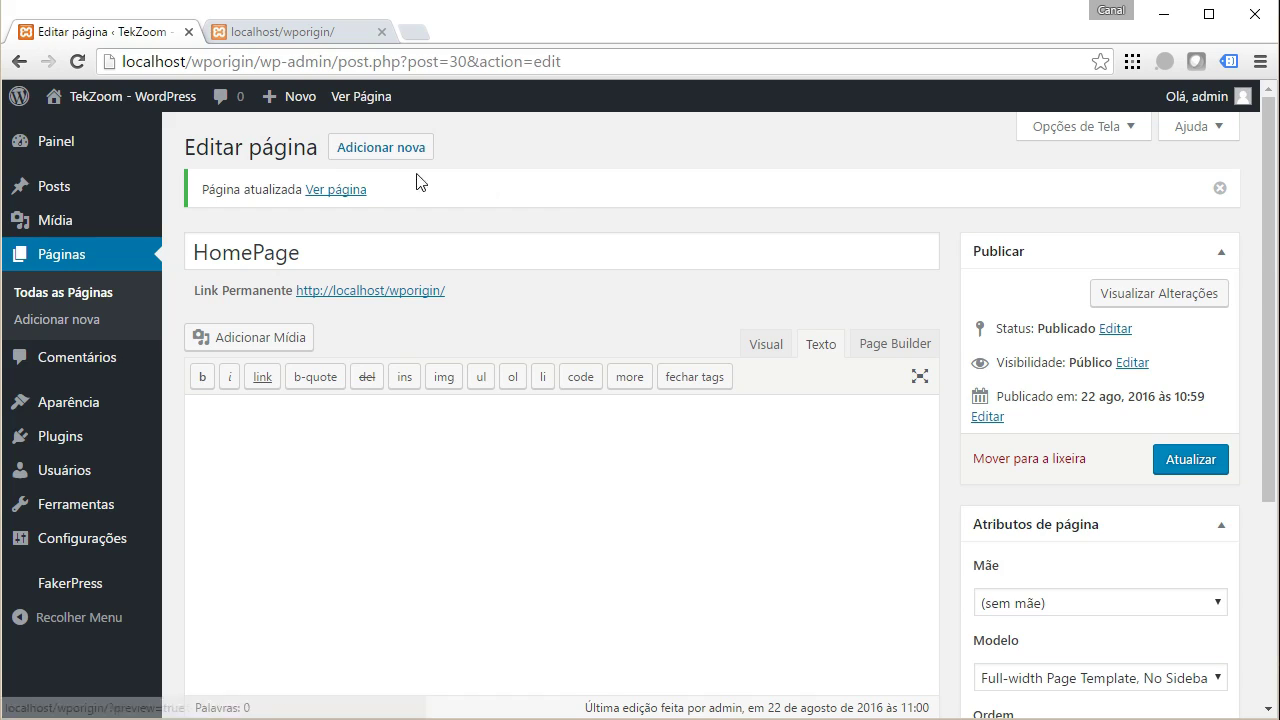
Reload the site's front page to check the template change, and return to the HomePage editor
left_click(308, 33)
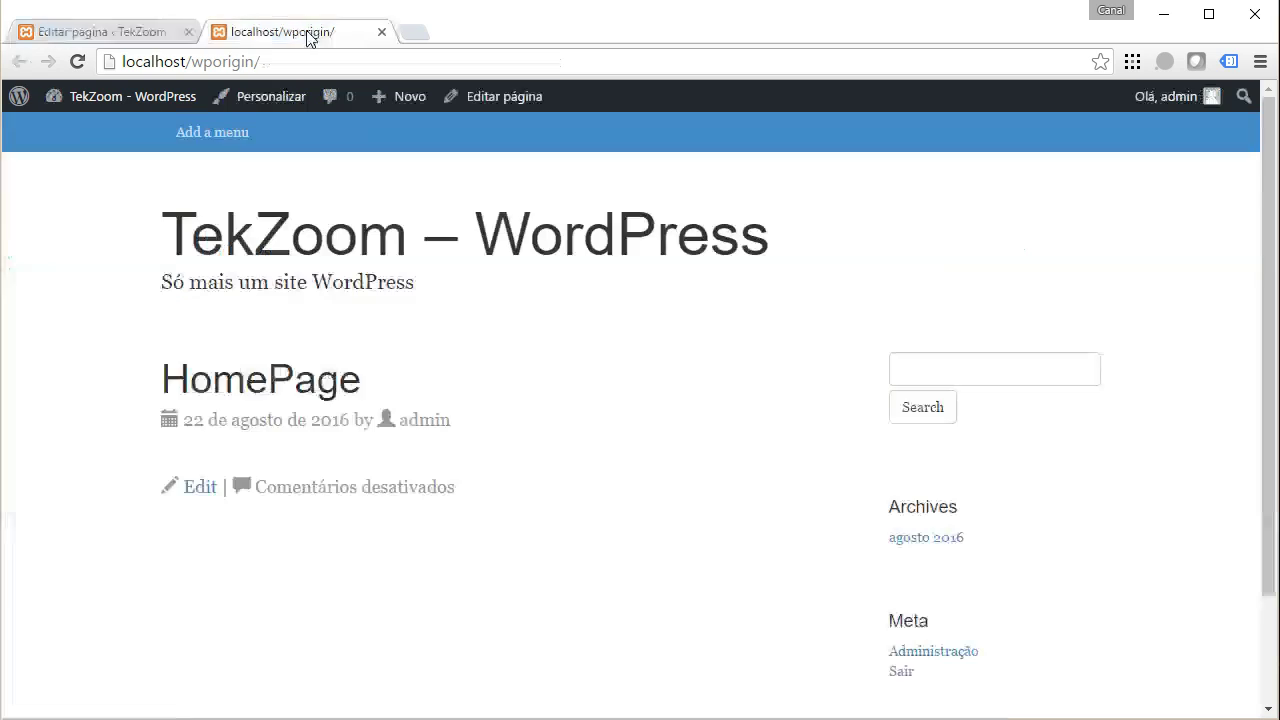
key("F5")
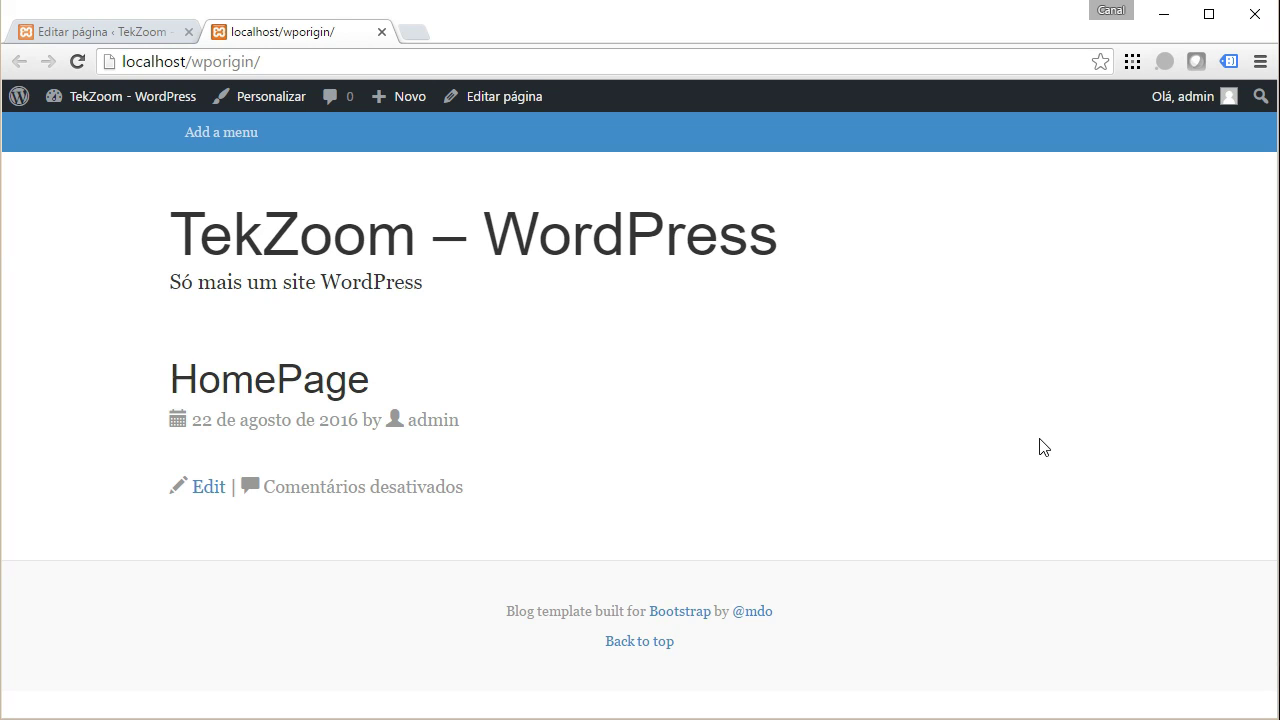
left_click(116, 33)
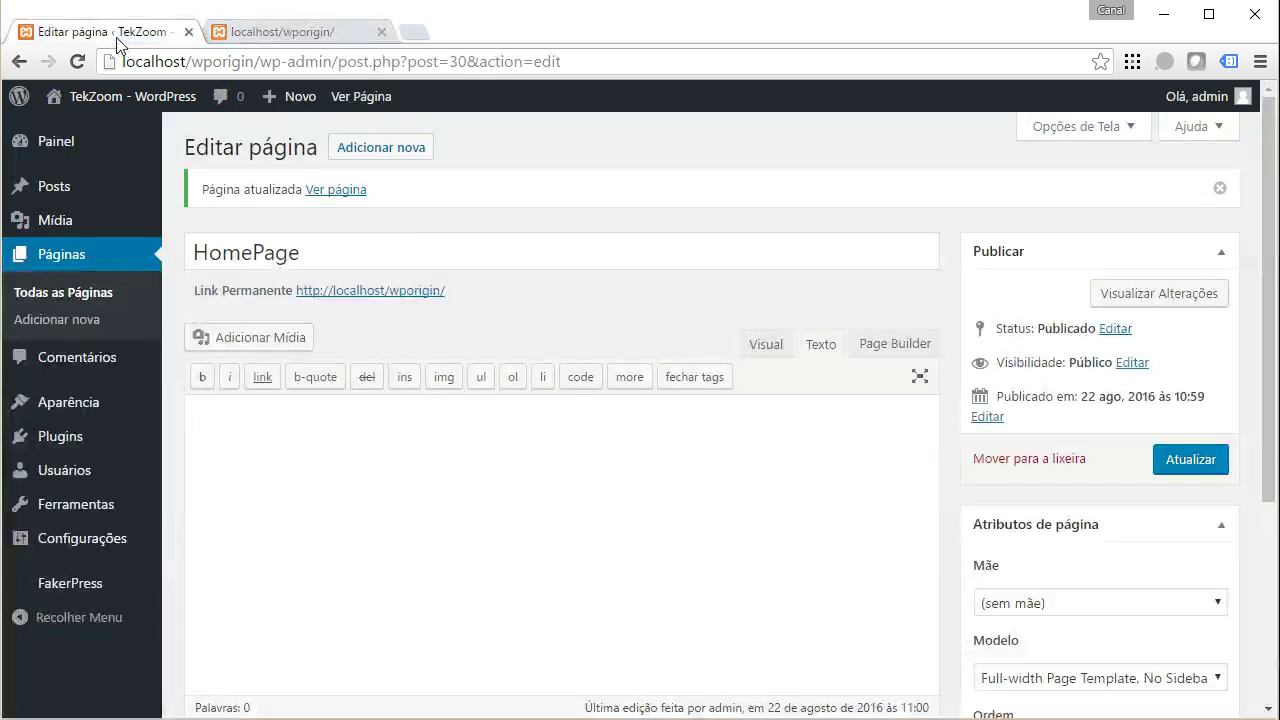
Switch HomePage to Page Builder and insert the prebuilt Refined Design layout, replacing the current content
left_click(895, 346)
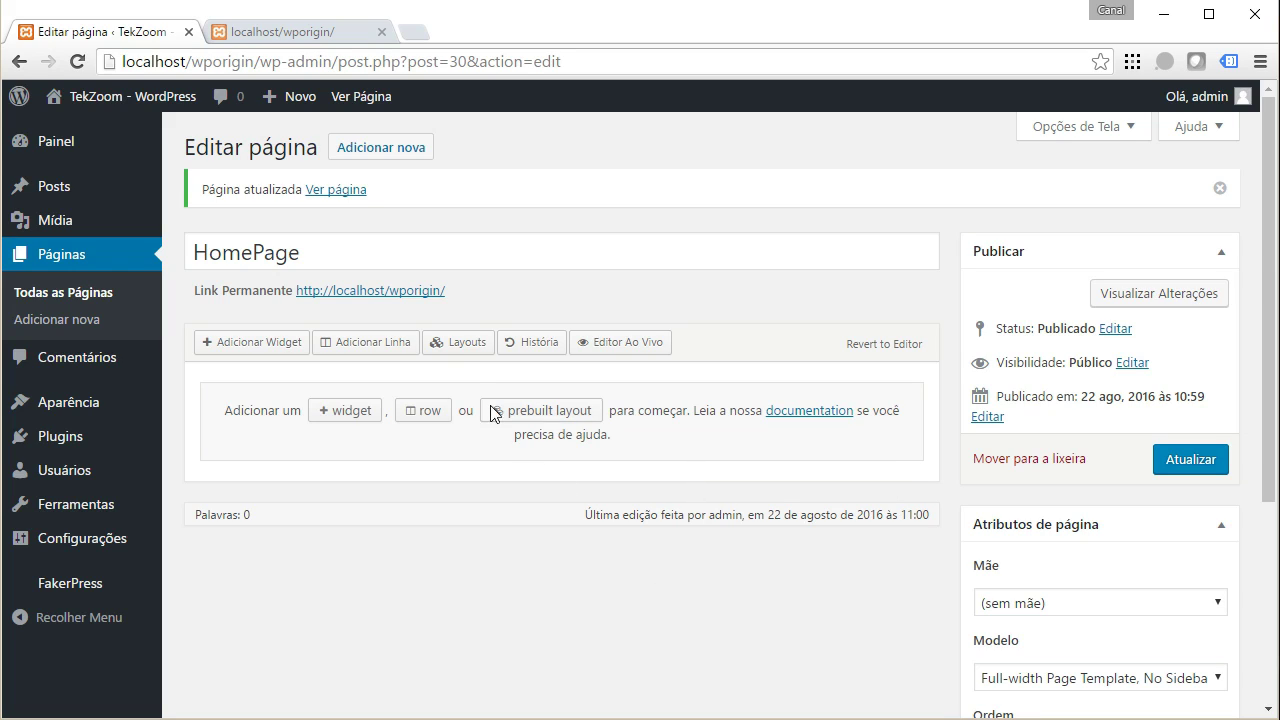
left_click(458, 345)
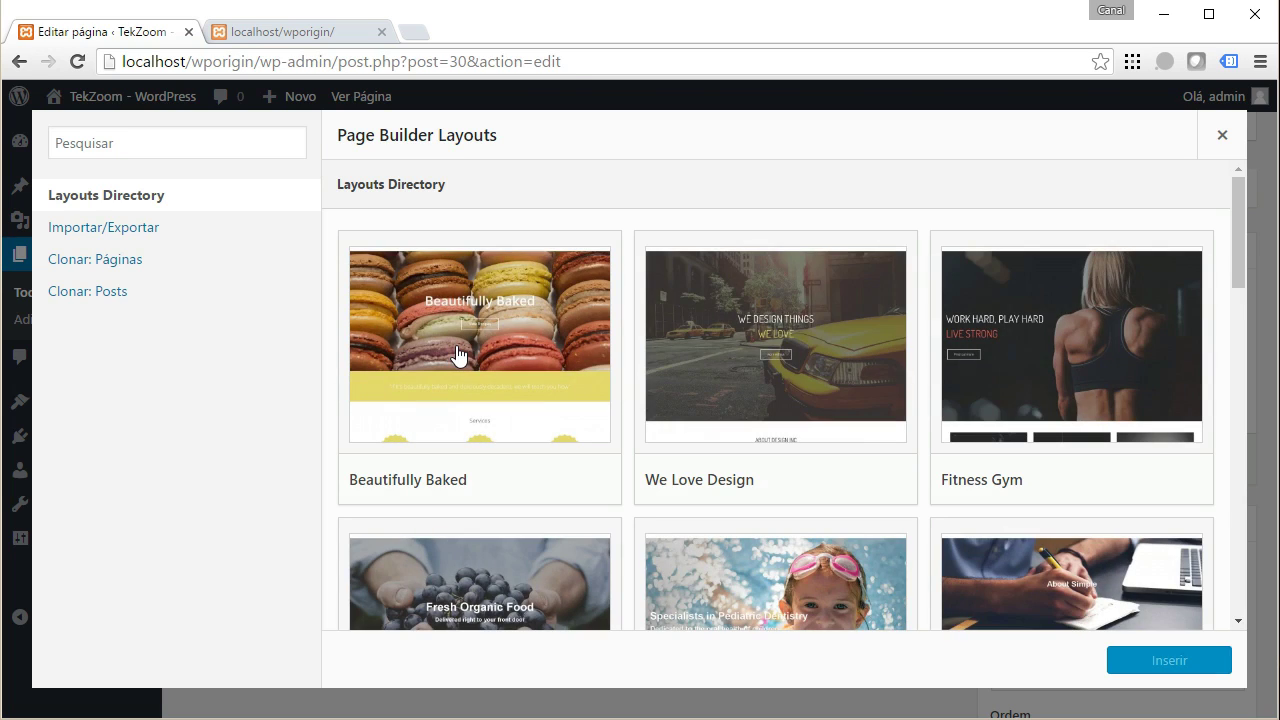
mouse_move(819, 309)
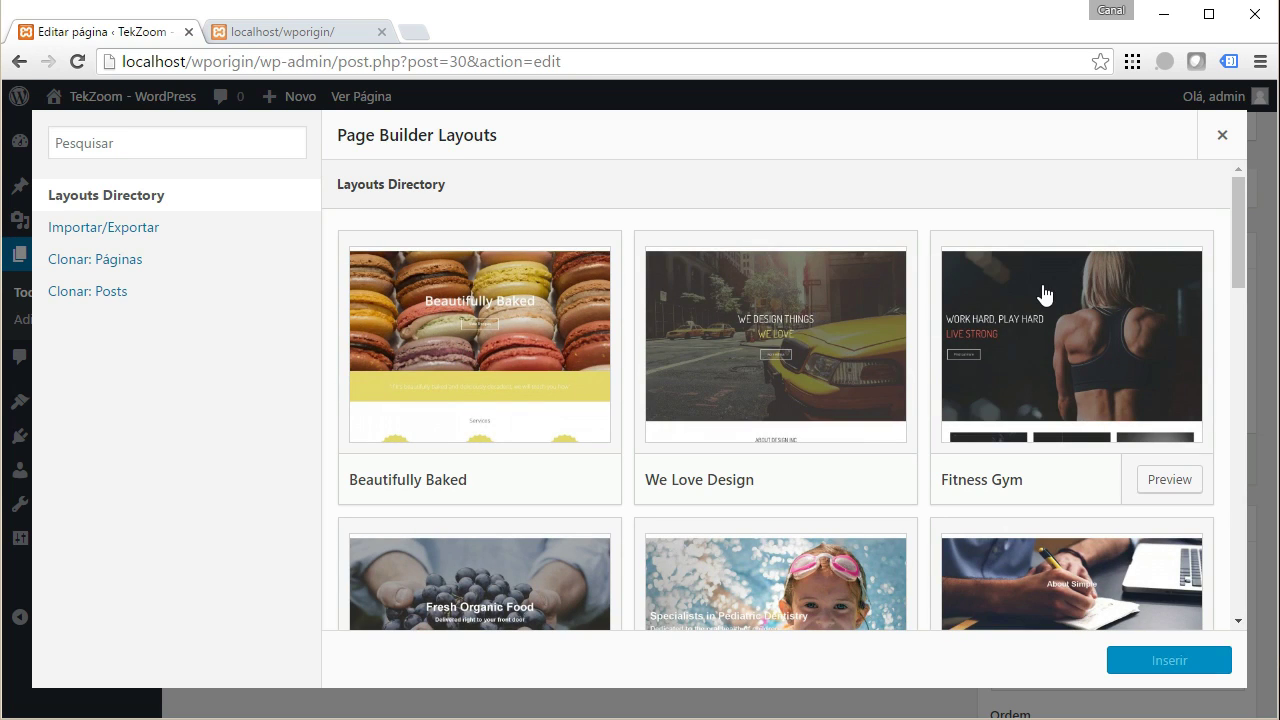
scroll(1050, 310, "down", 3)
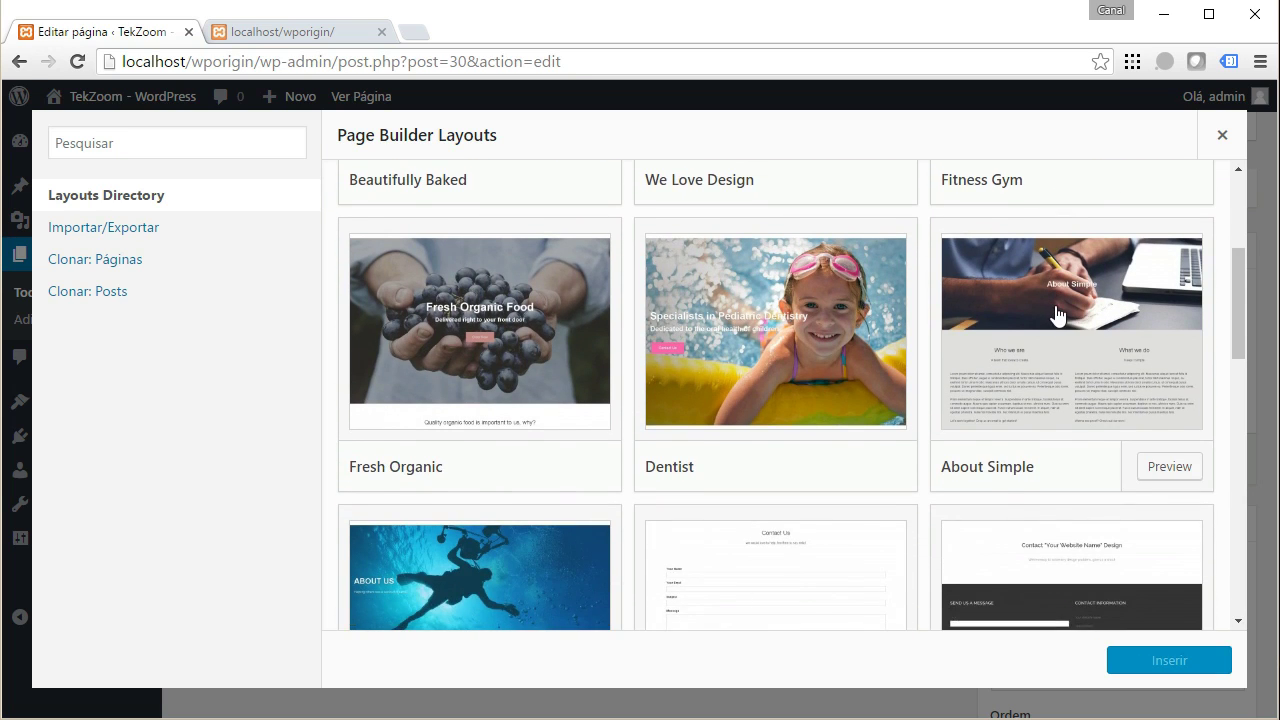
scroll(1053, 313, "down", 1)
scroll(1056, 316, "down", 1)
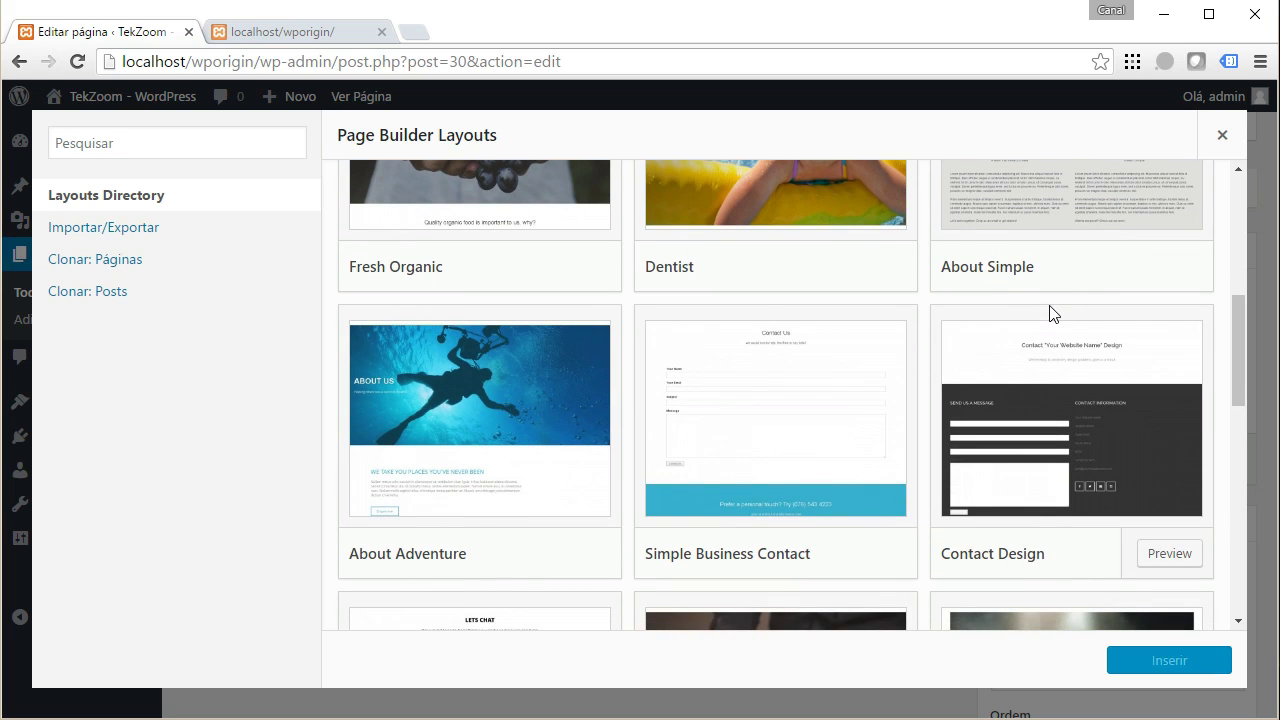
scroll(1053, 315, "down", 5)
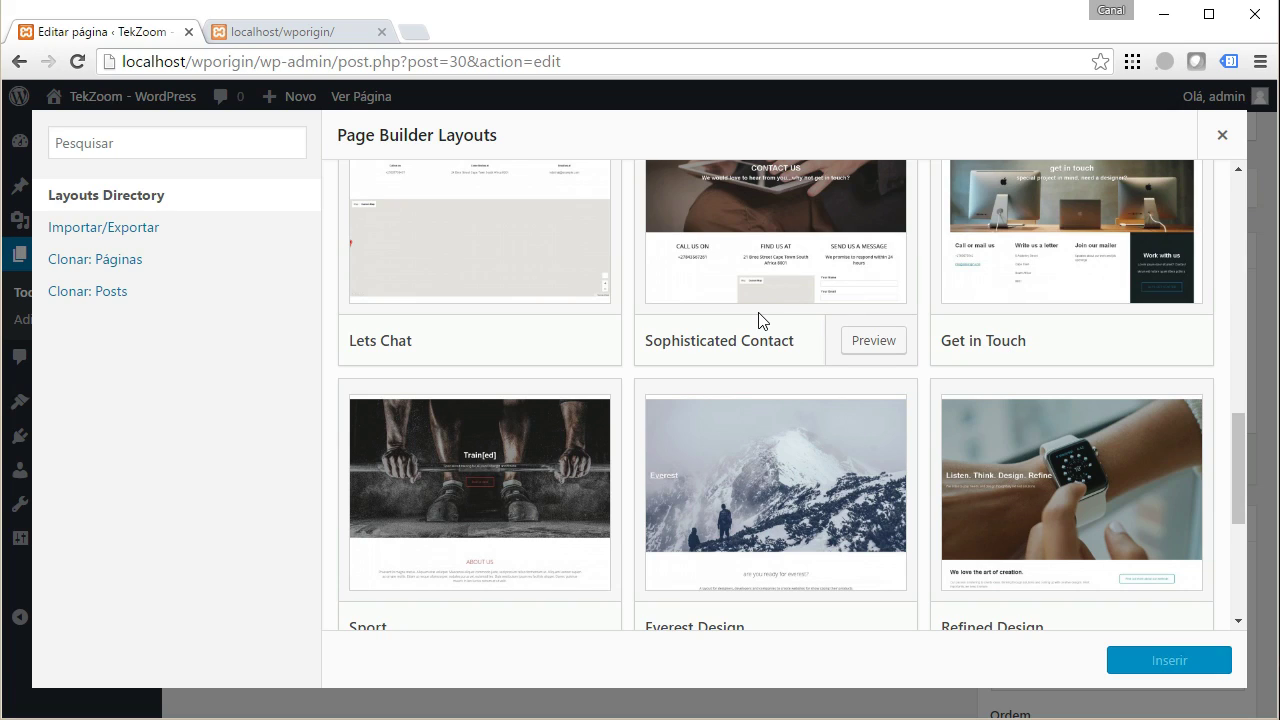
scroll(726, 443, "down", 1)
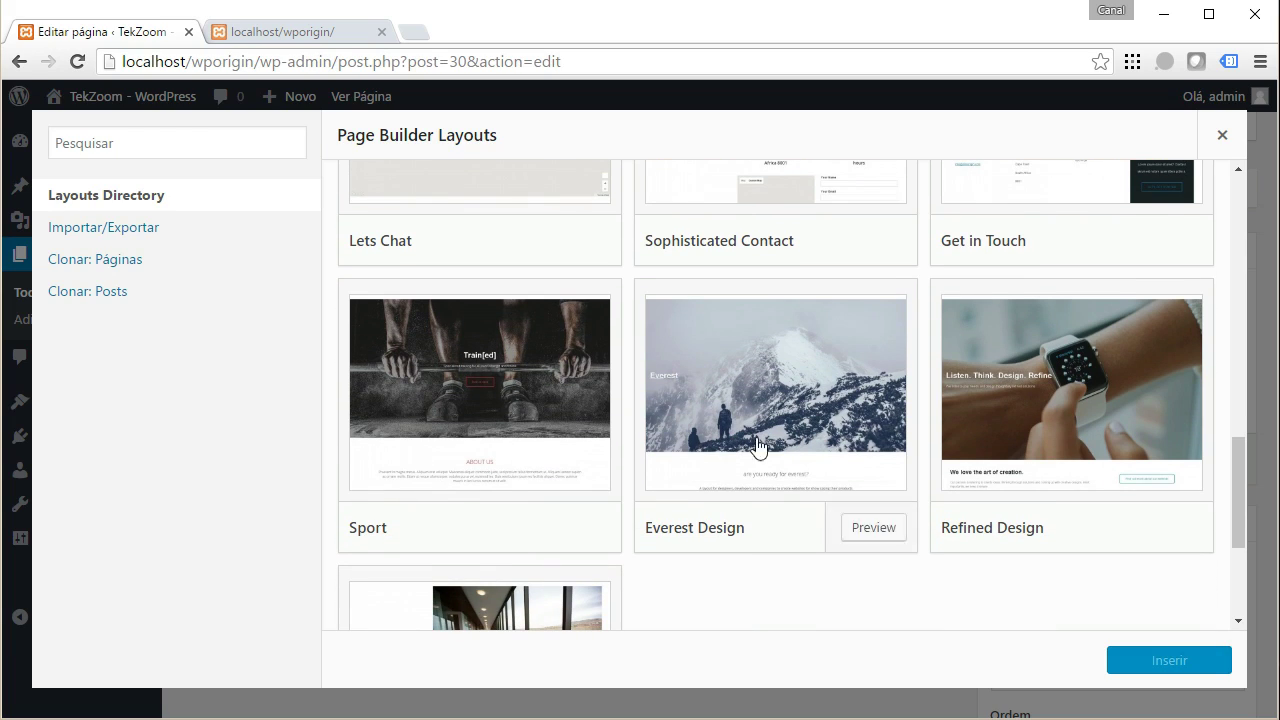
left_click(1070, 395)
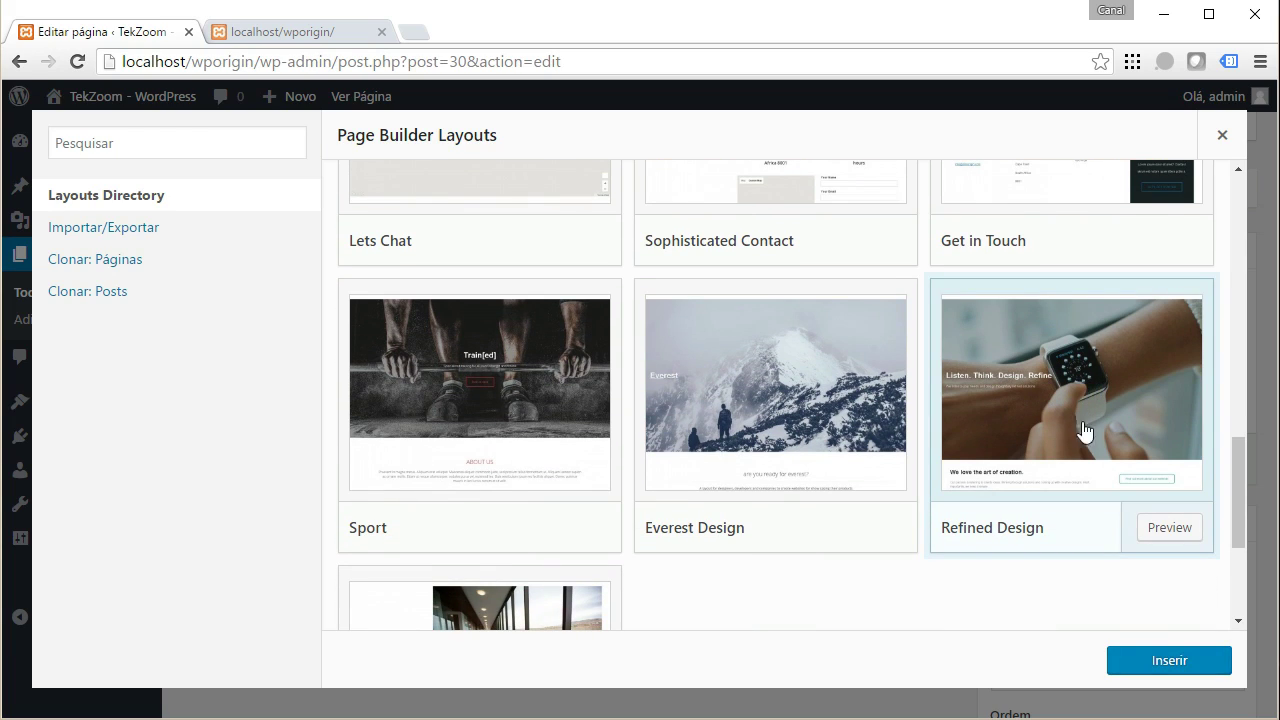
left_click(1166, 662)
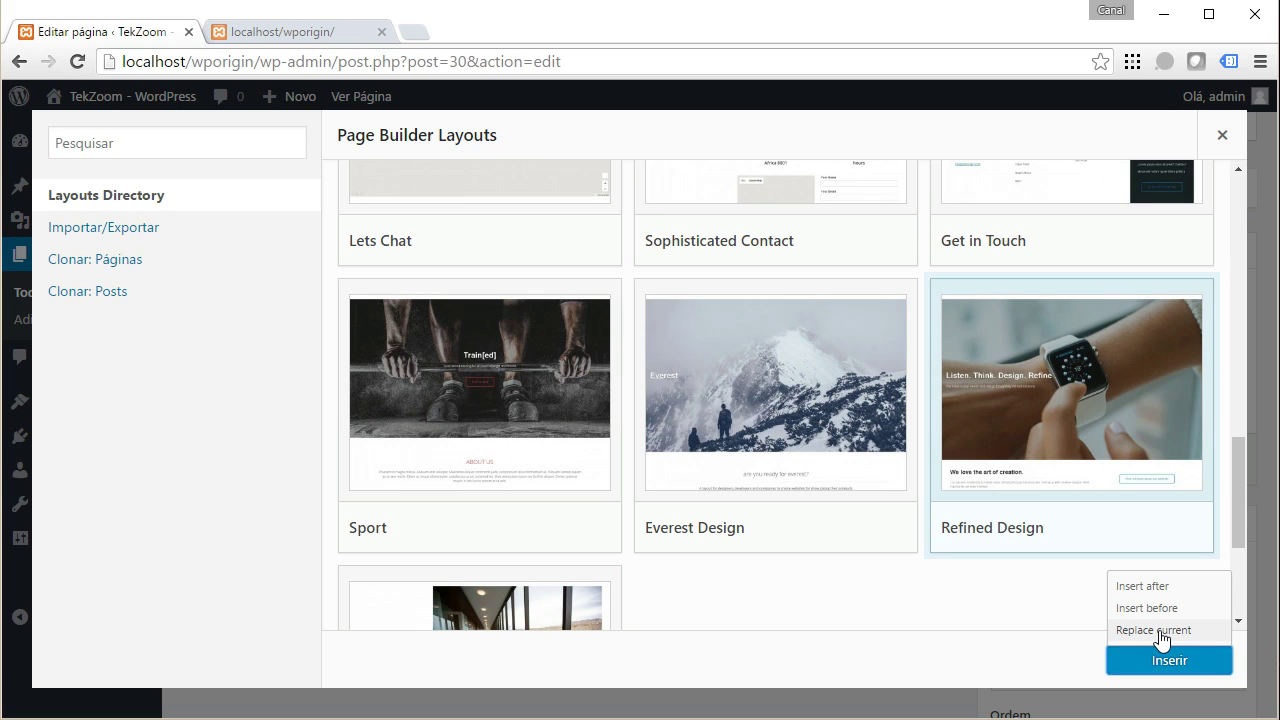
left_click(1160, 631)
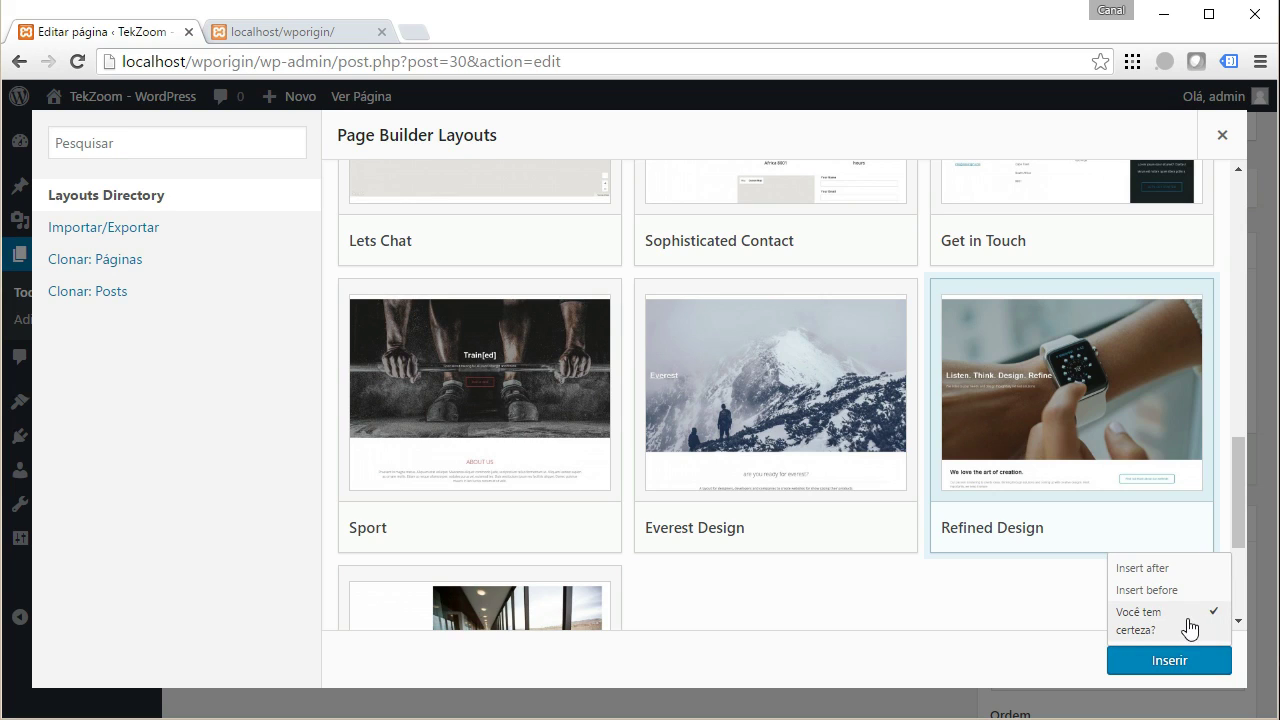
left_click(1190, 628)
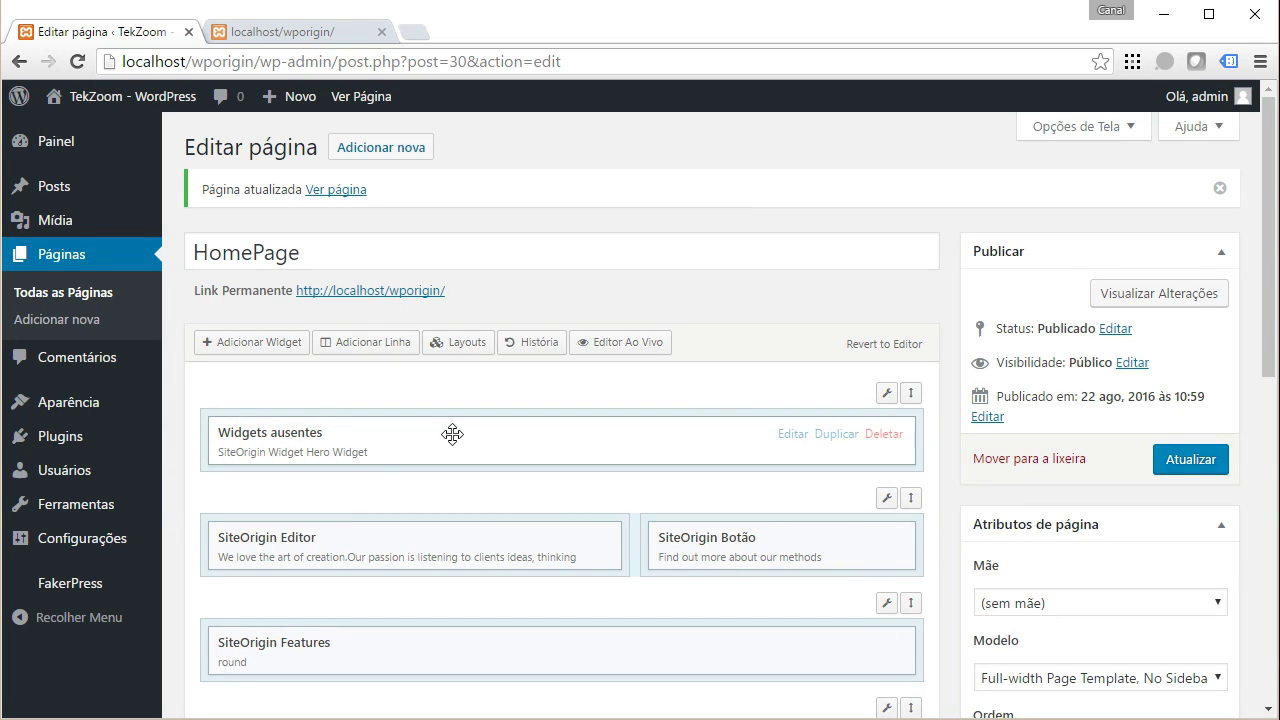
Inspect the missing SiteOrigin Hero widget's details in the layout's first row, and close them
left_click(305, 447)
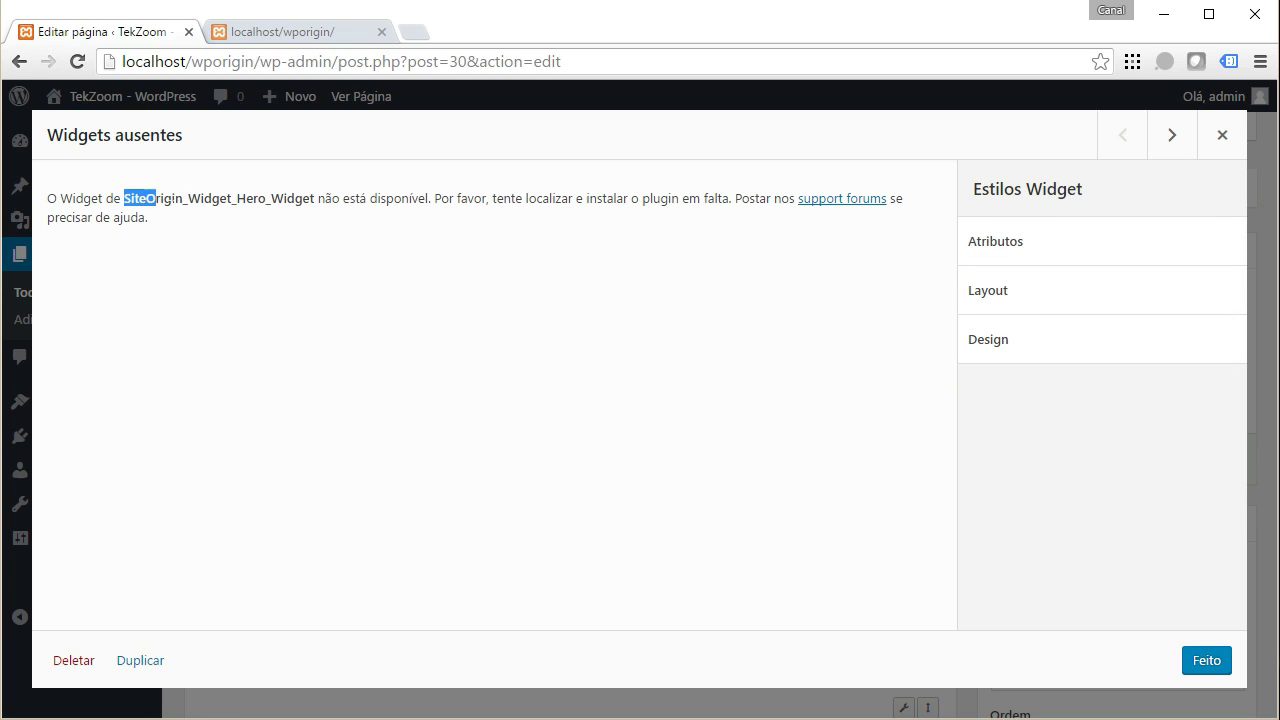
left_click_drag(155, 198, 296, 198)
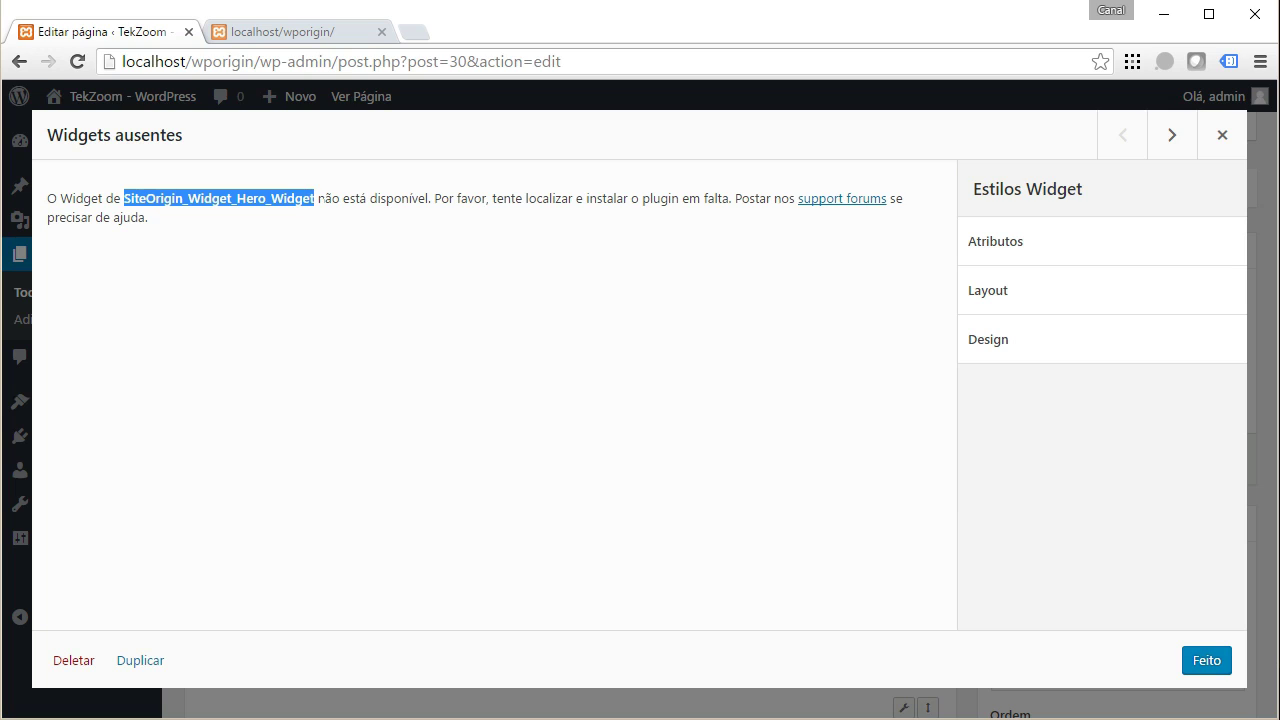
left_click(1230, 138)
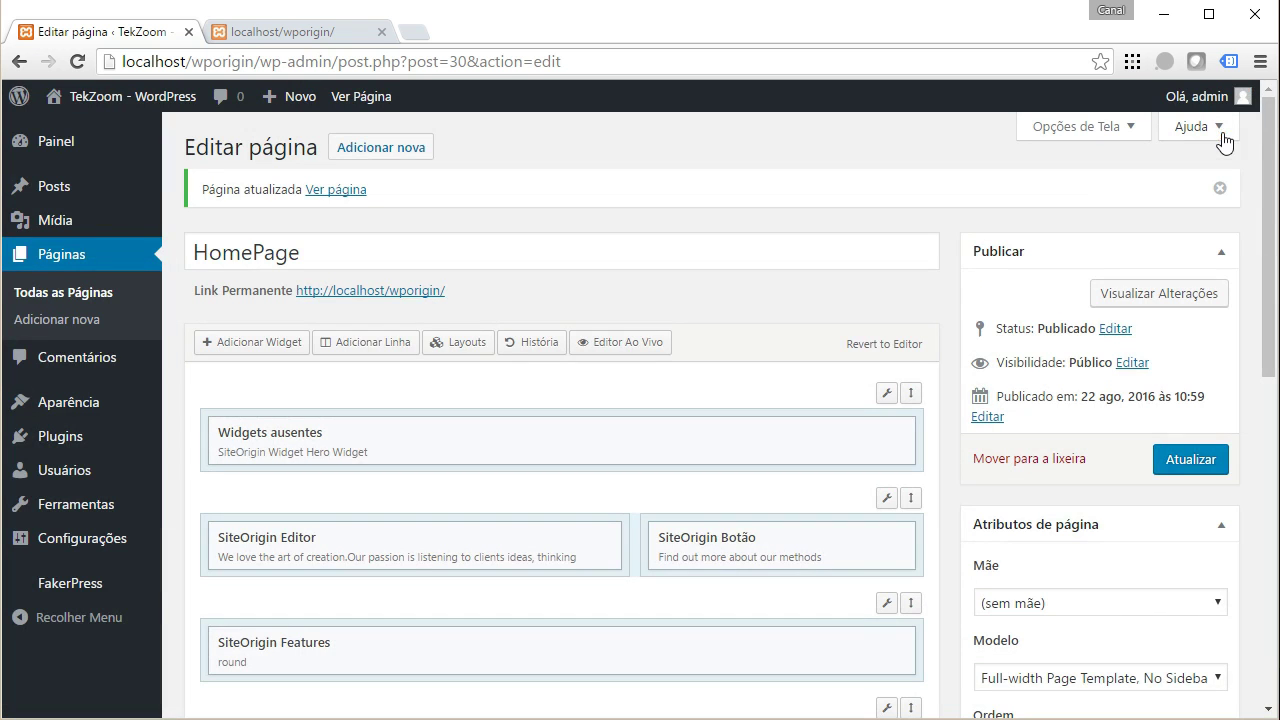
Search the plugin directory for "SiteOrigin Widget Hero Widget", and install and activate the SiteOrigin Widgets Bundle plugin
mouse_move(180, 452)
left_click(238, 466)
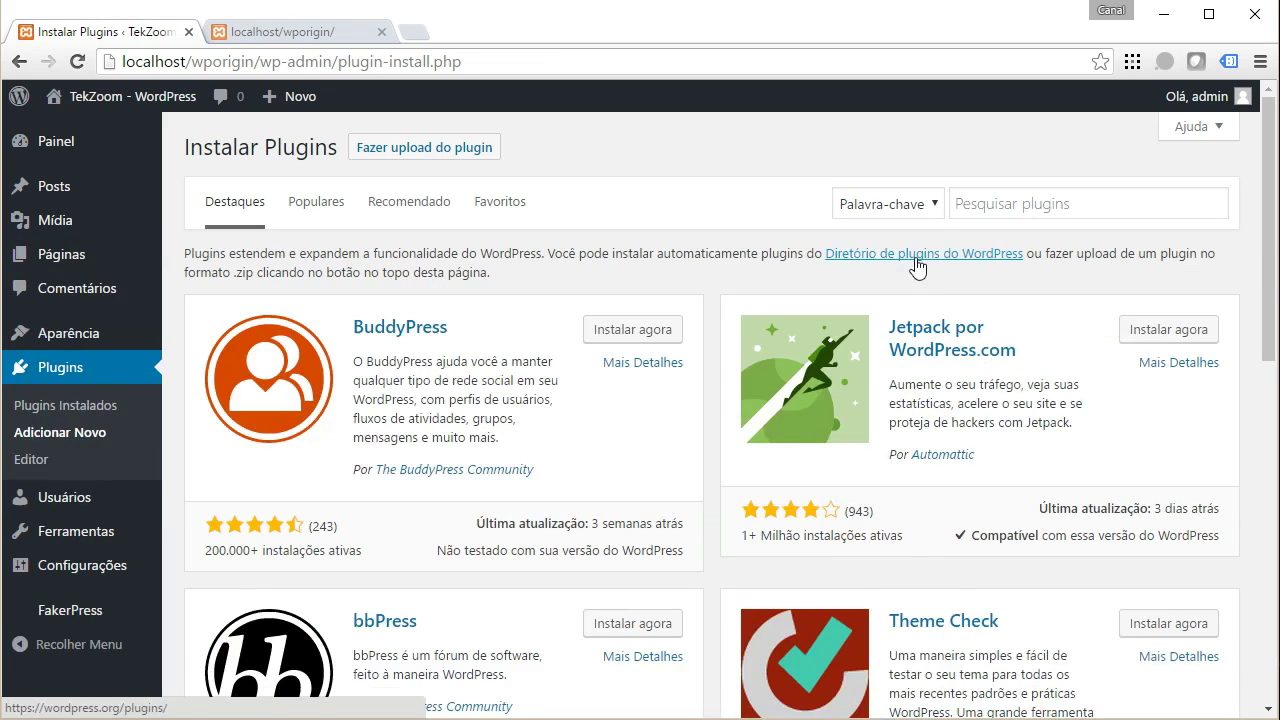
left_click(1000, 204)
type("SiteOrigin_Widget_Hero_Widget")
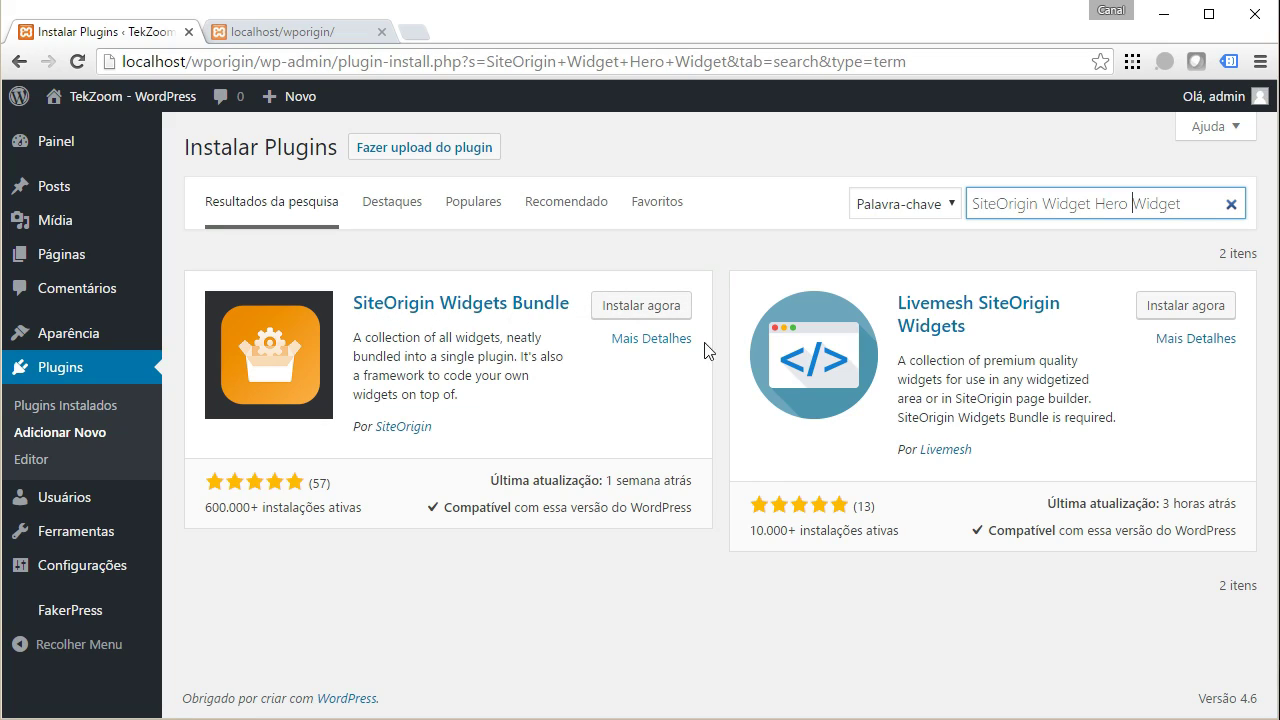
left_click(646, 310)
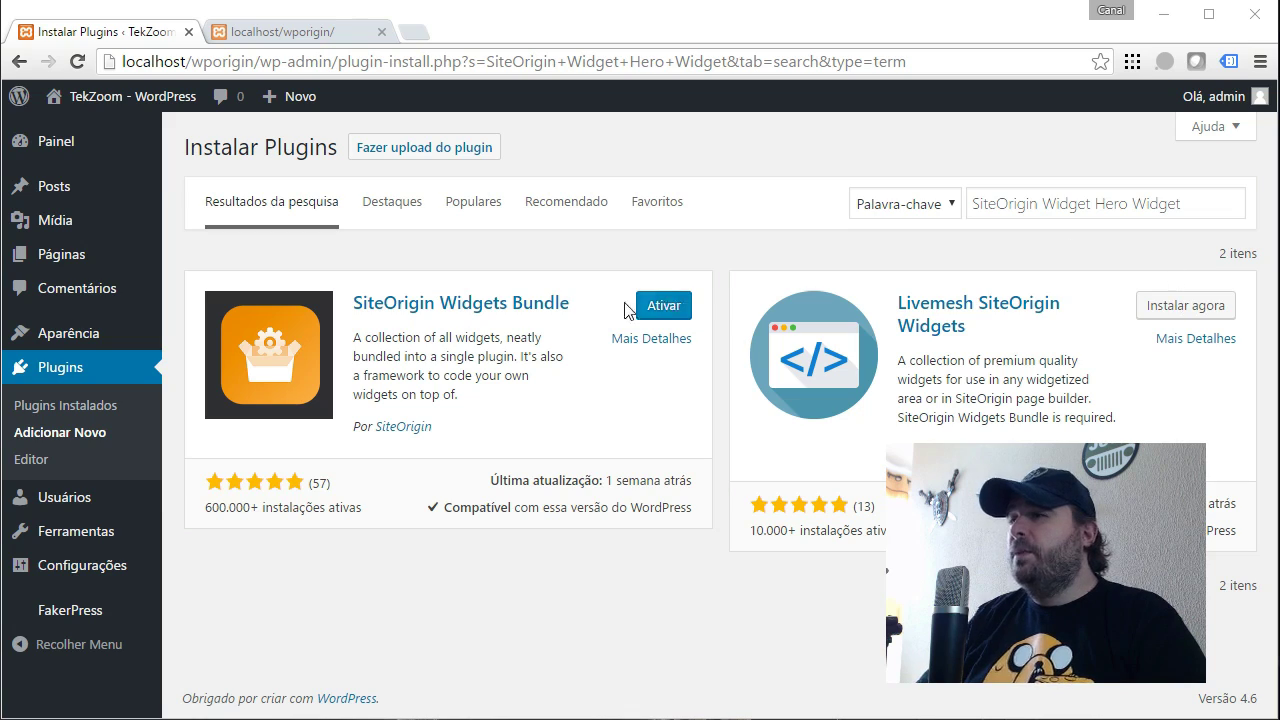
left_click(668, 308)
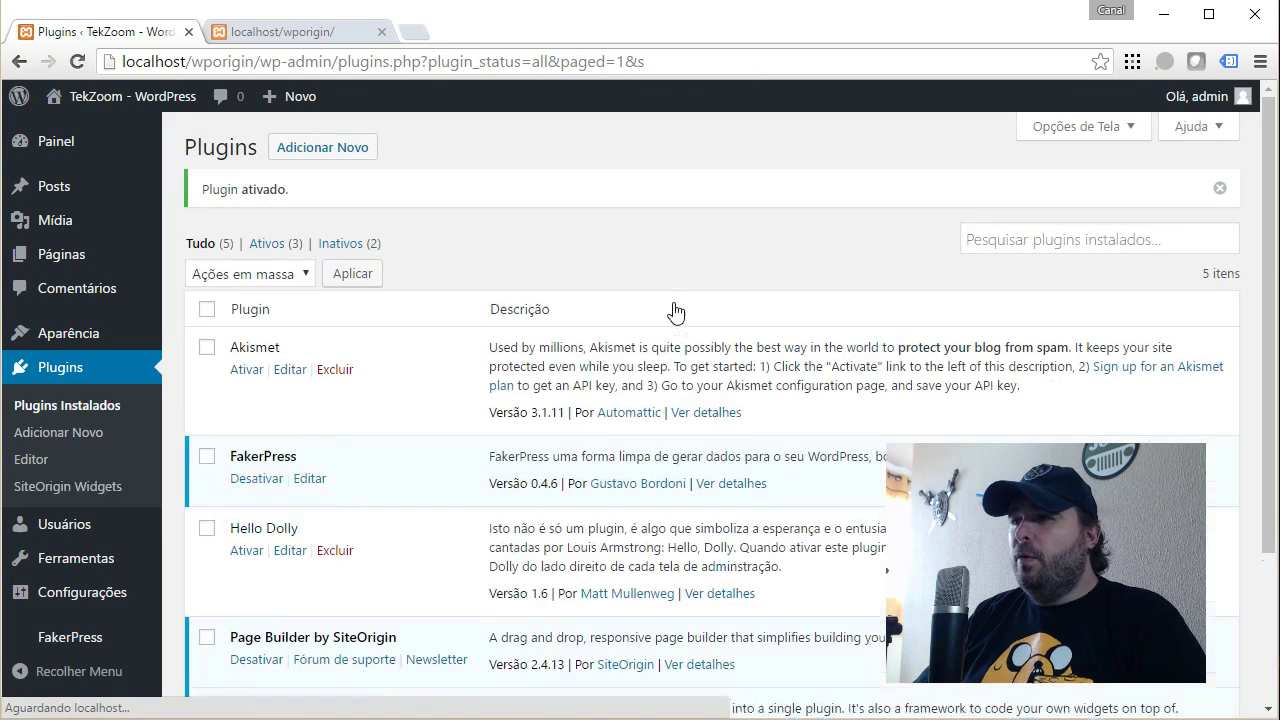
Review the installed plugins and examine which widgets of the SiteOrigin Widgets Bundle are active
scroll(600, 400, "down", 3)
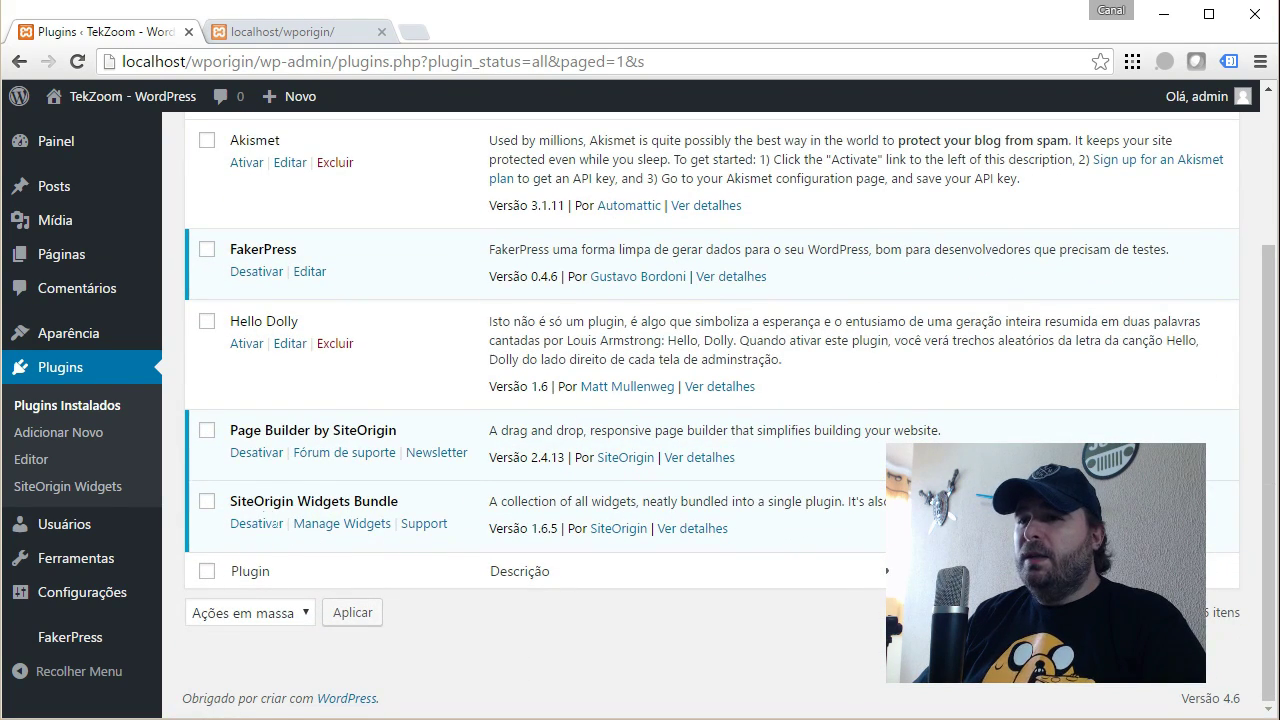
left_click(50, 486)
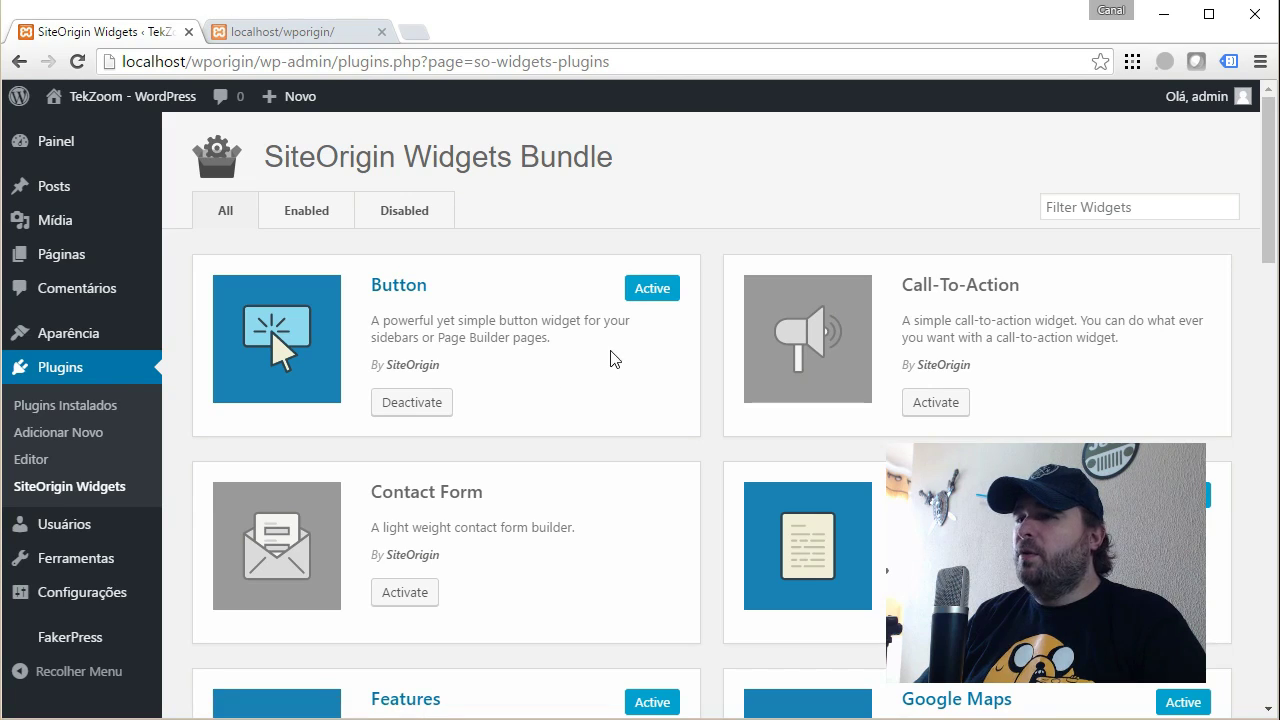
scroll(648, 339, "down", 4)
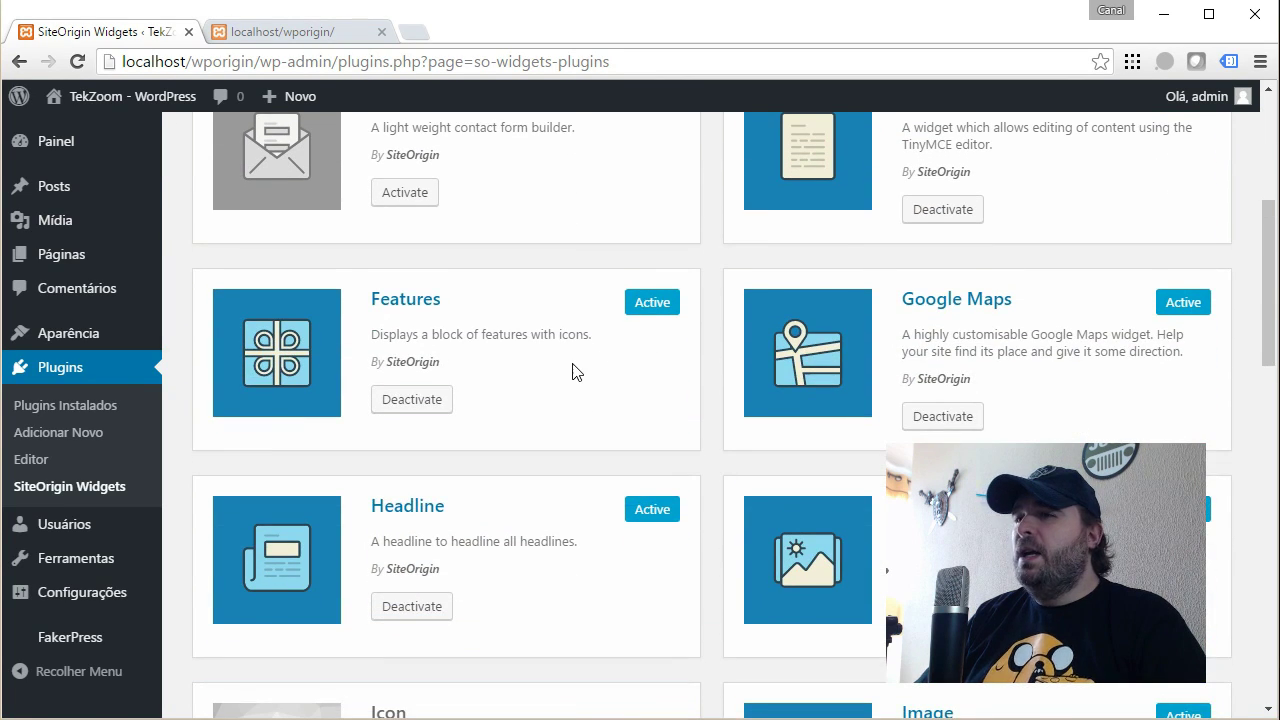
scroll(572, 372, "down", 4)
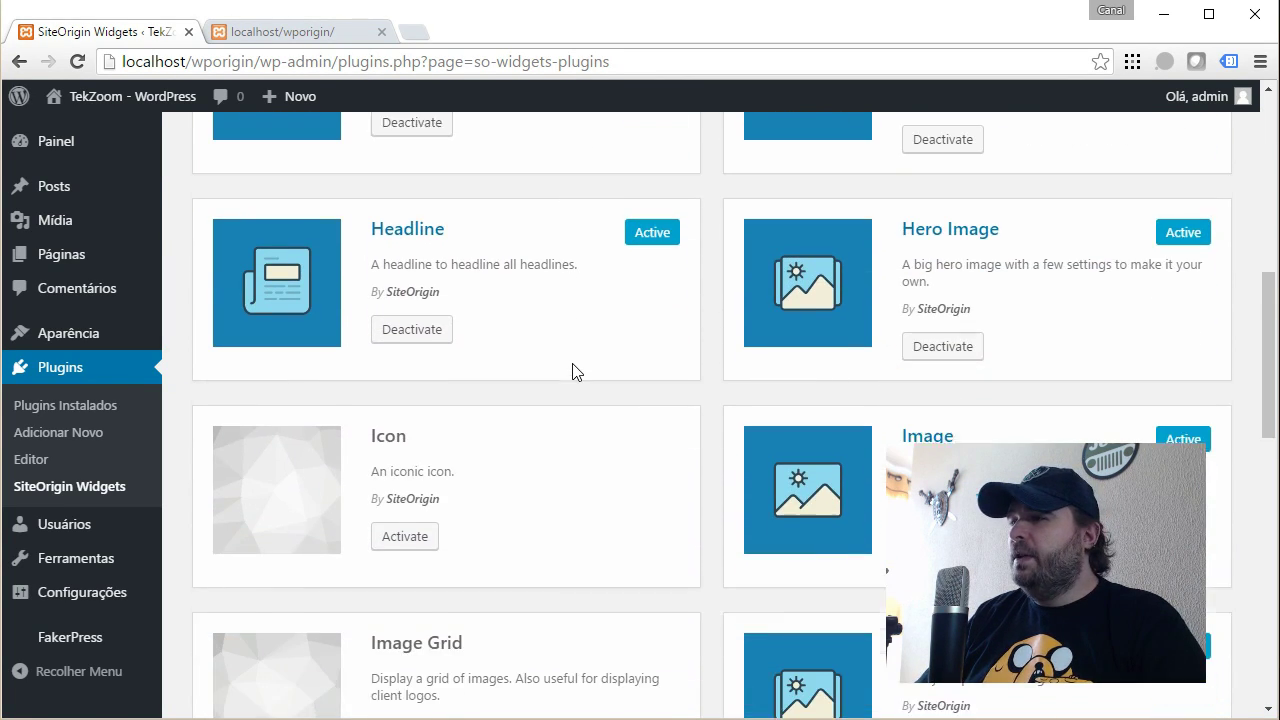
scroll(573, 372, "down", 3)
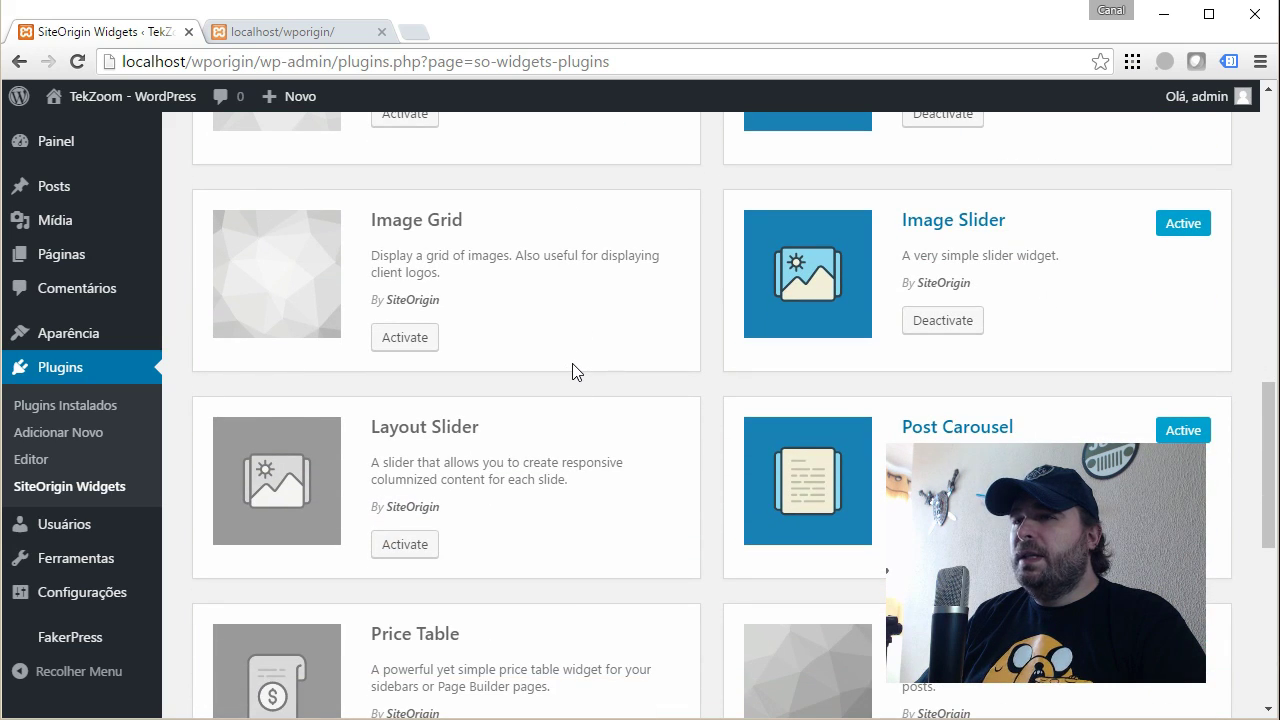
scroll(573, 372, "up", 12)
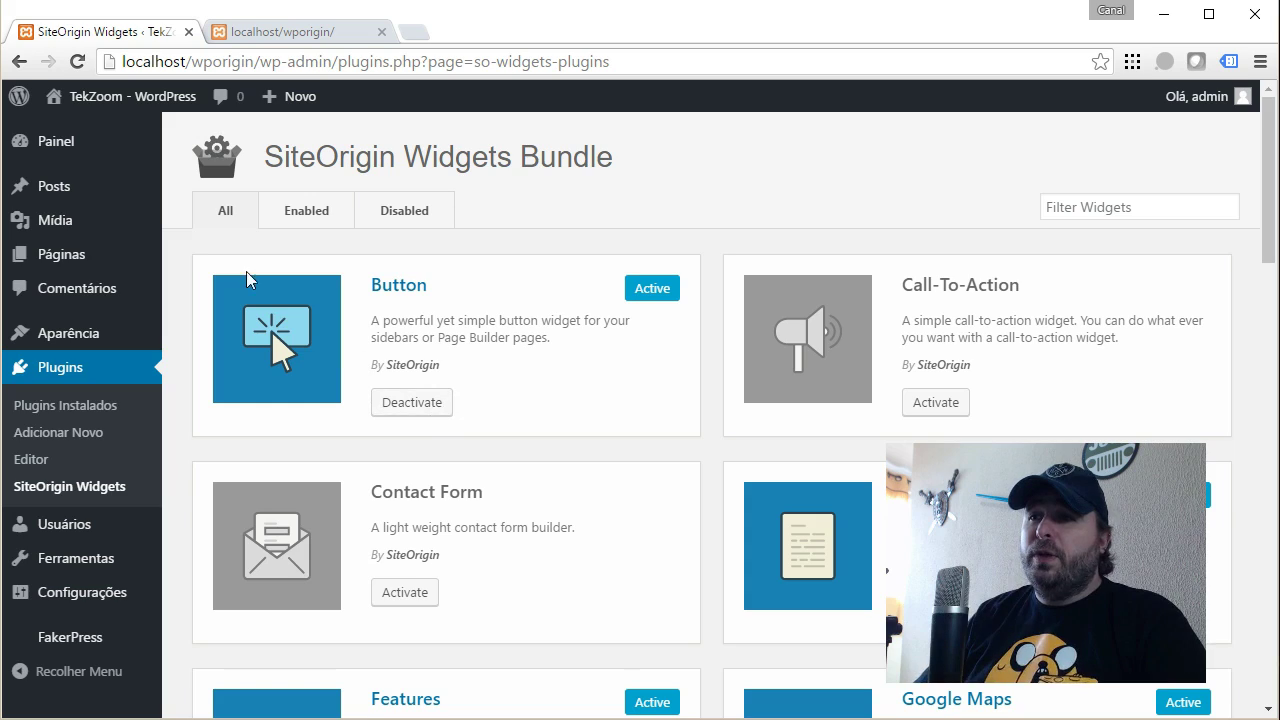
Reopen the HomePage page for editing and update it with the bundle's widgets loaded
left_click(95, 257)
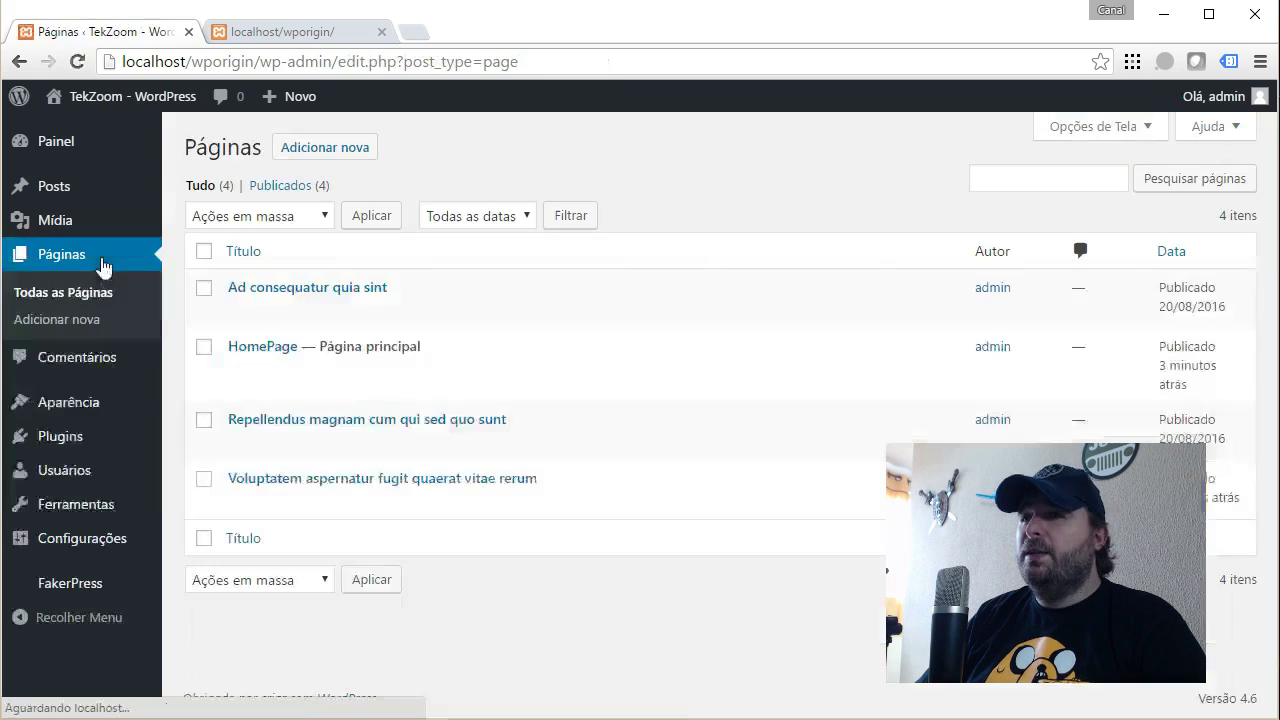
left_click(265, 346)
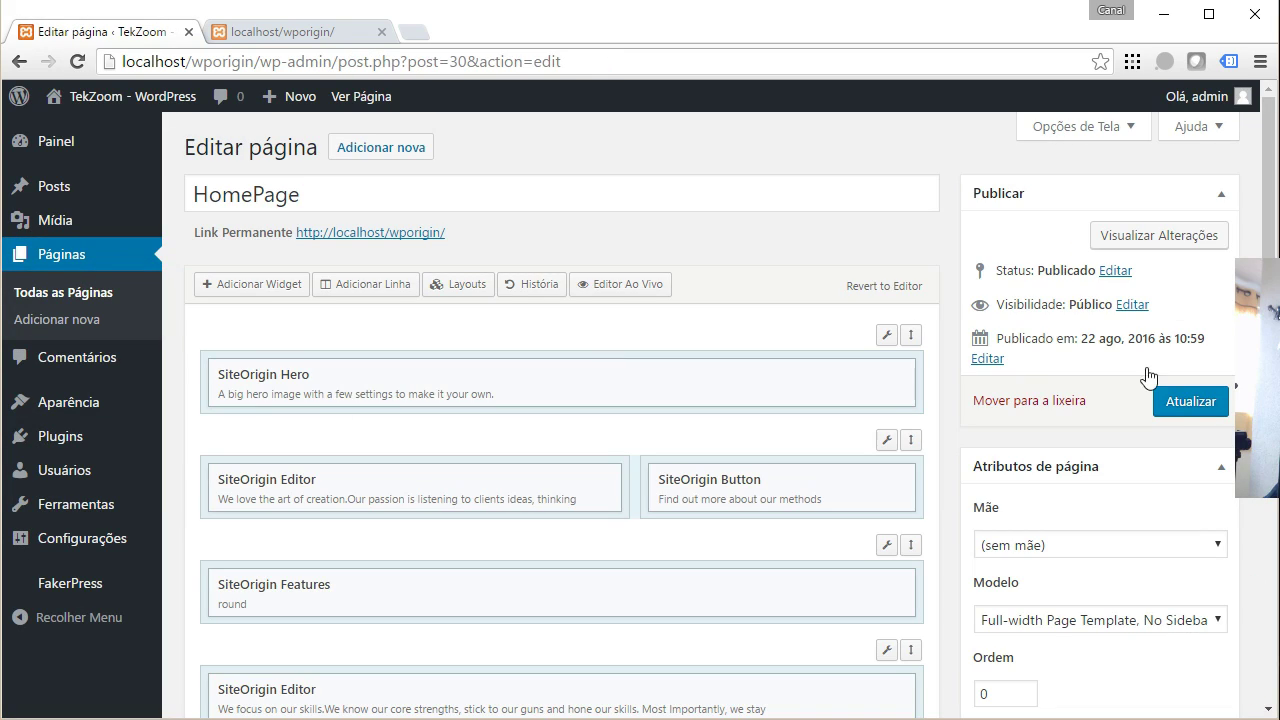
left_click(1190, 405)
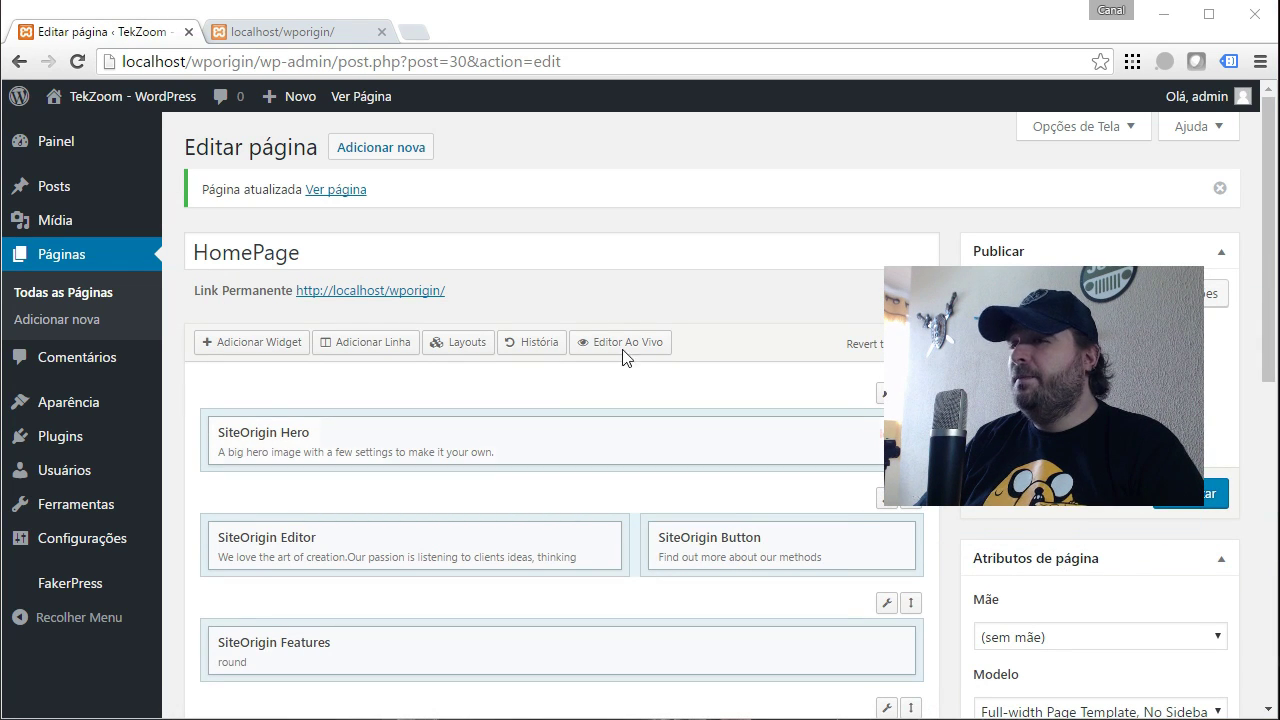
Reload the site's front page and examine the Refined Design layout from the hero image to the contact section
left_click(263, 30)
key("F5")
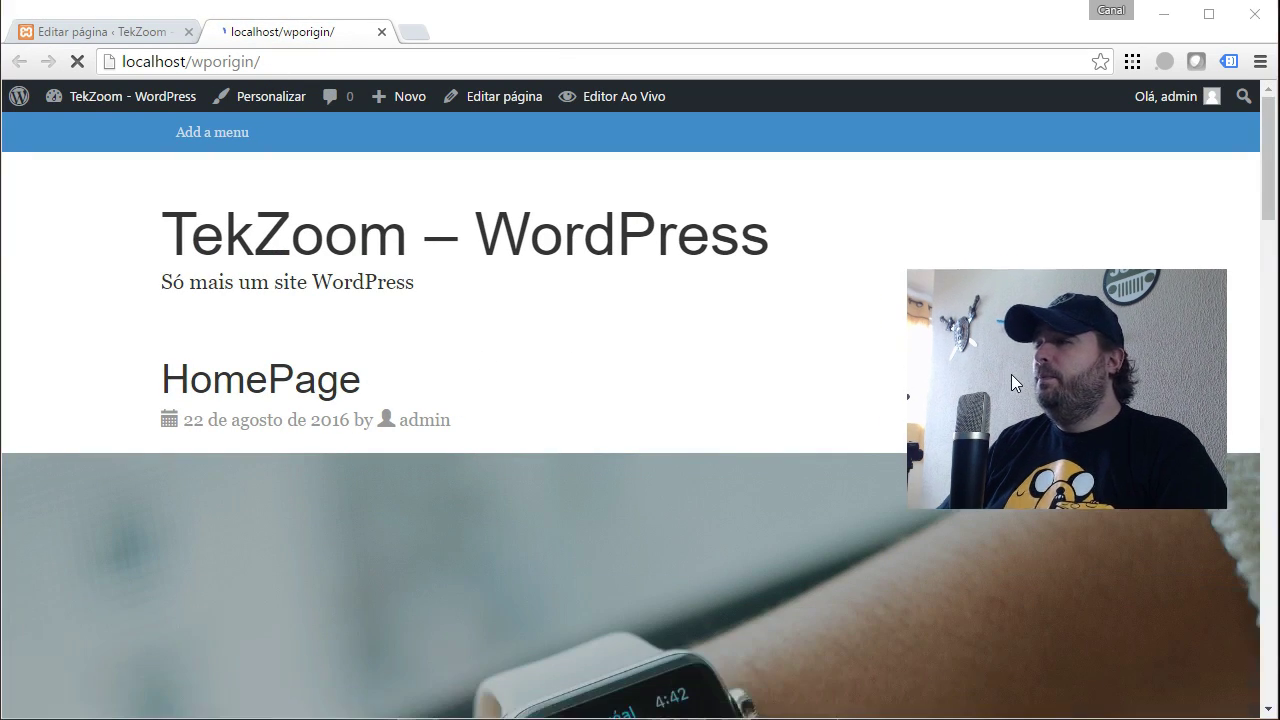
scroll(507, 472, "down", 5)
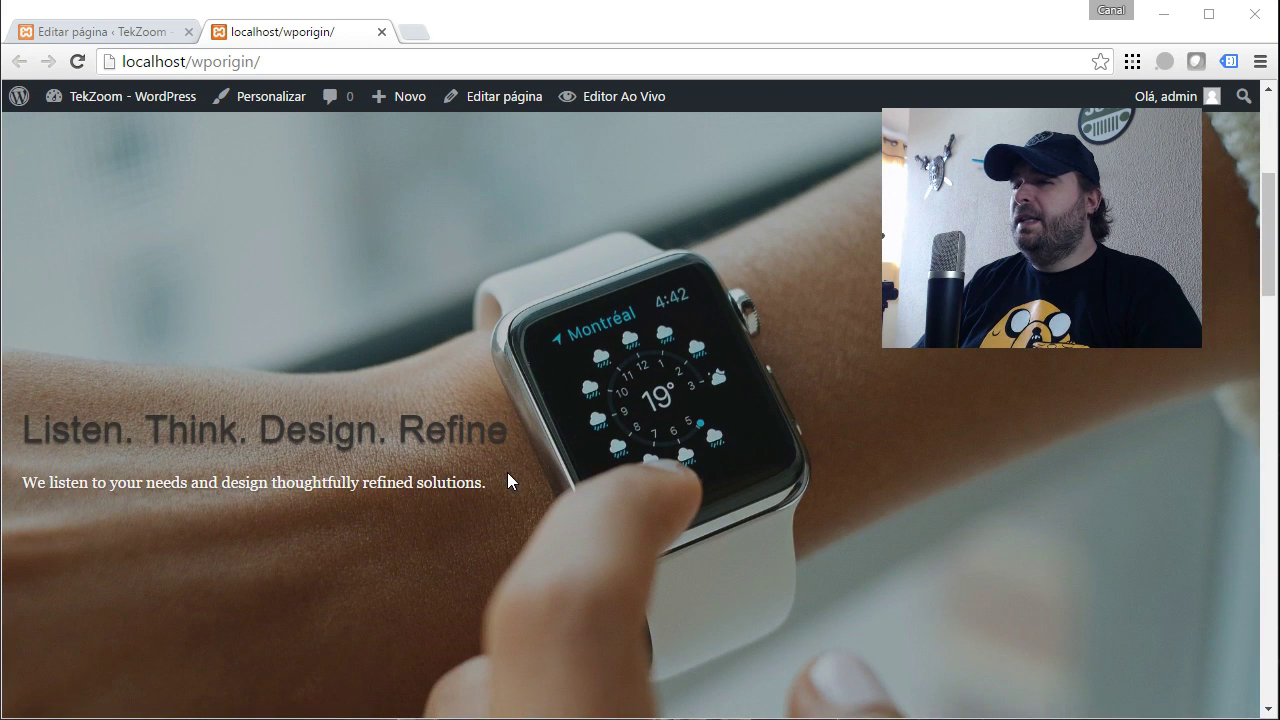
scroll(507, 473, "down", 4)
scroll(507, 481, "down", 8)
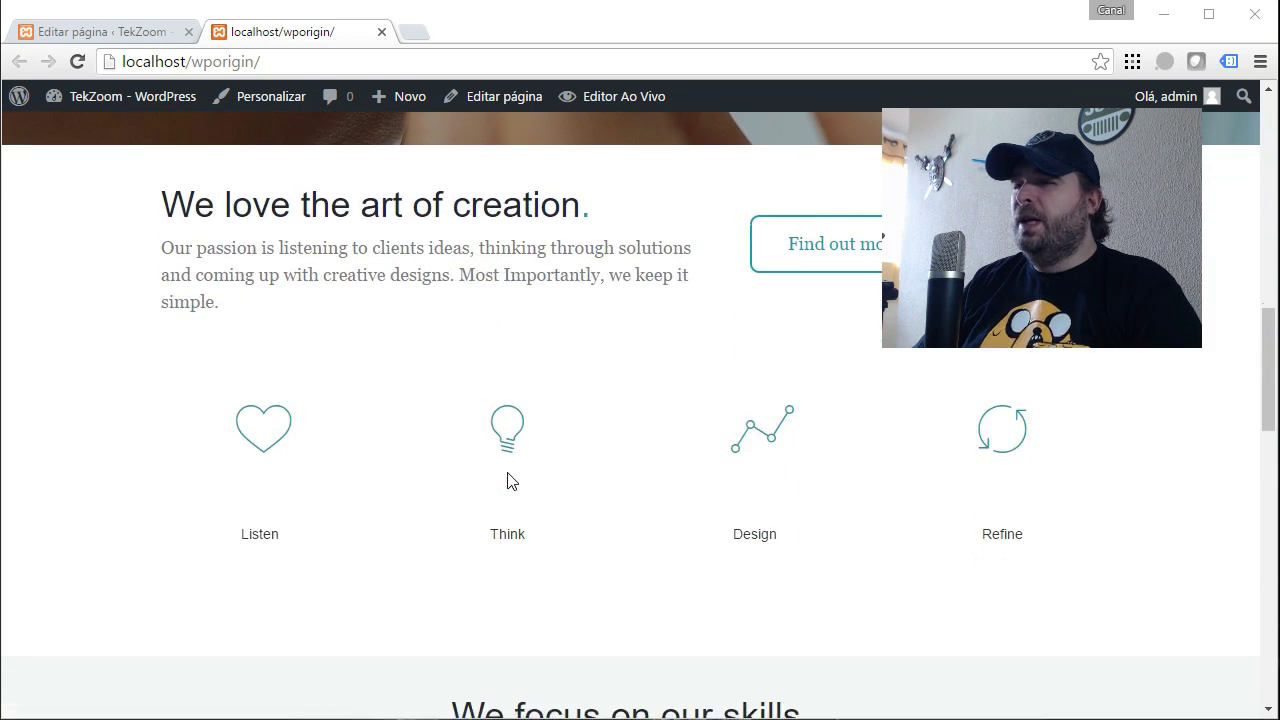
scroll(507, 481, "down", 10)
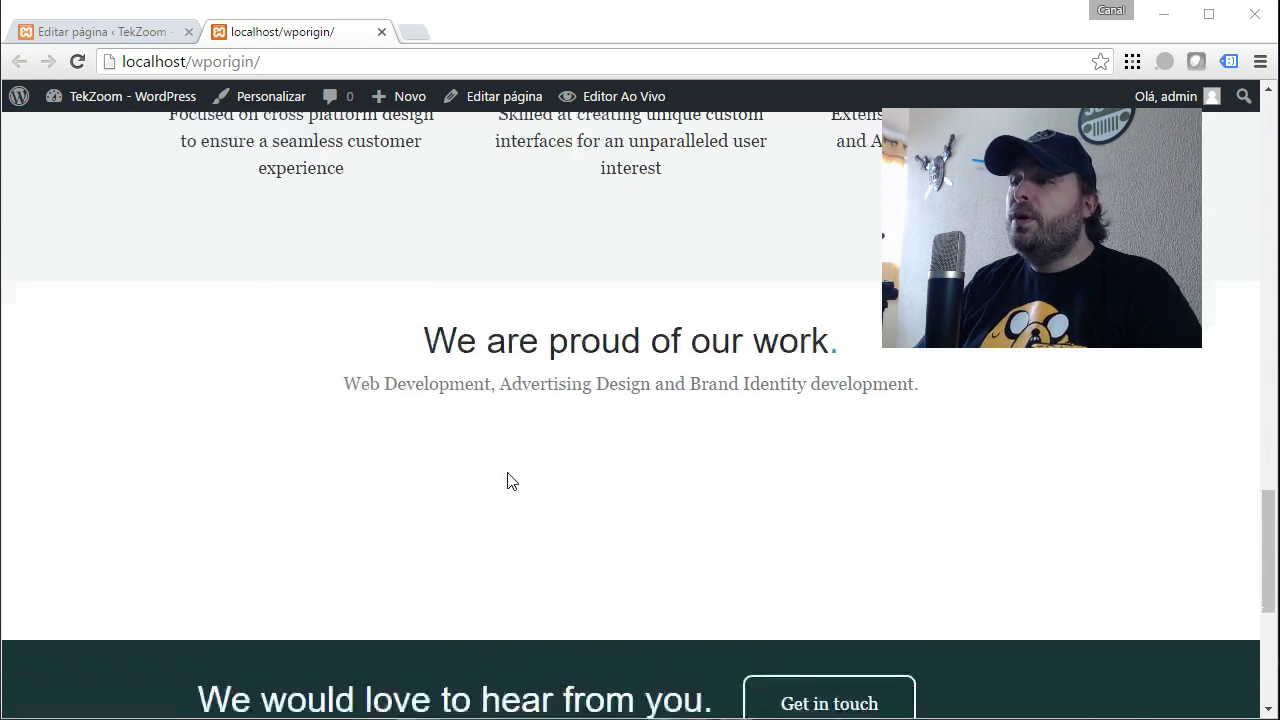
scroll(507, 481, "up", 20)
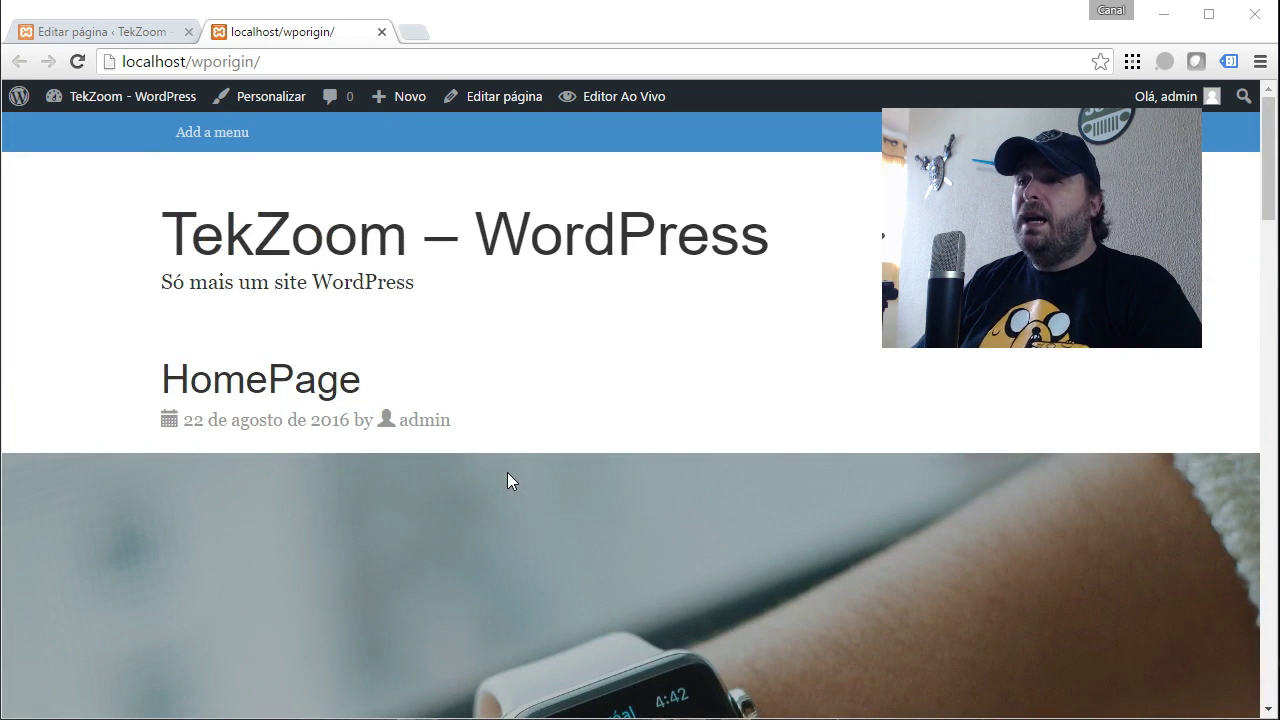
Add a 2-column HomePage row with the Thirds (0.333) ratio, Direita para Esquerda, and move it above the SiteOrigin Hero row
left_click(53, 36)
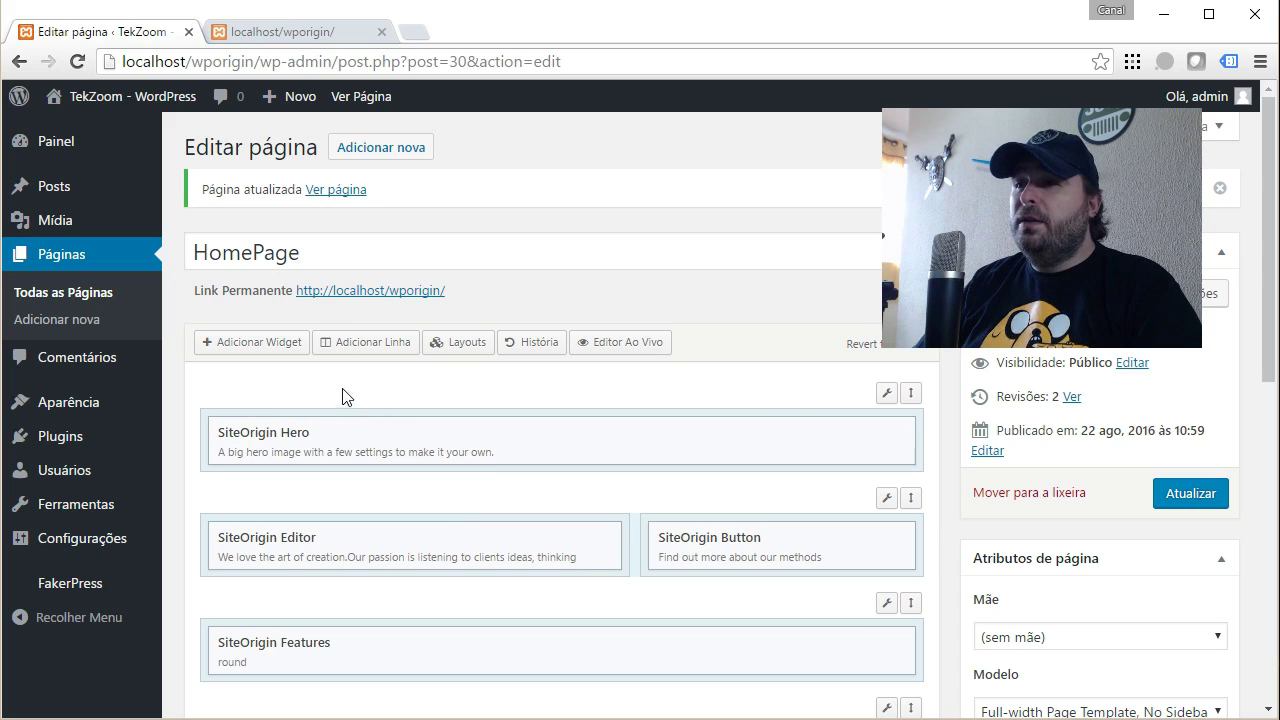
left_click(367, 343)
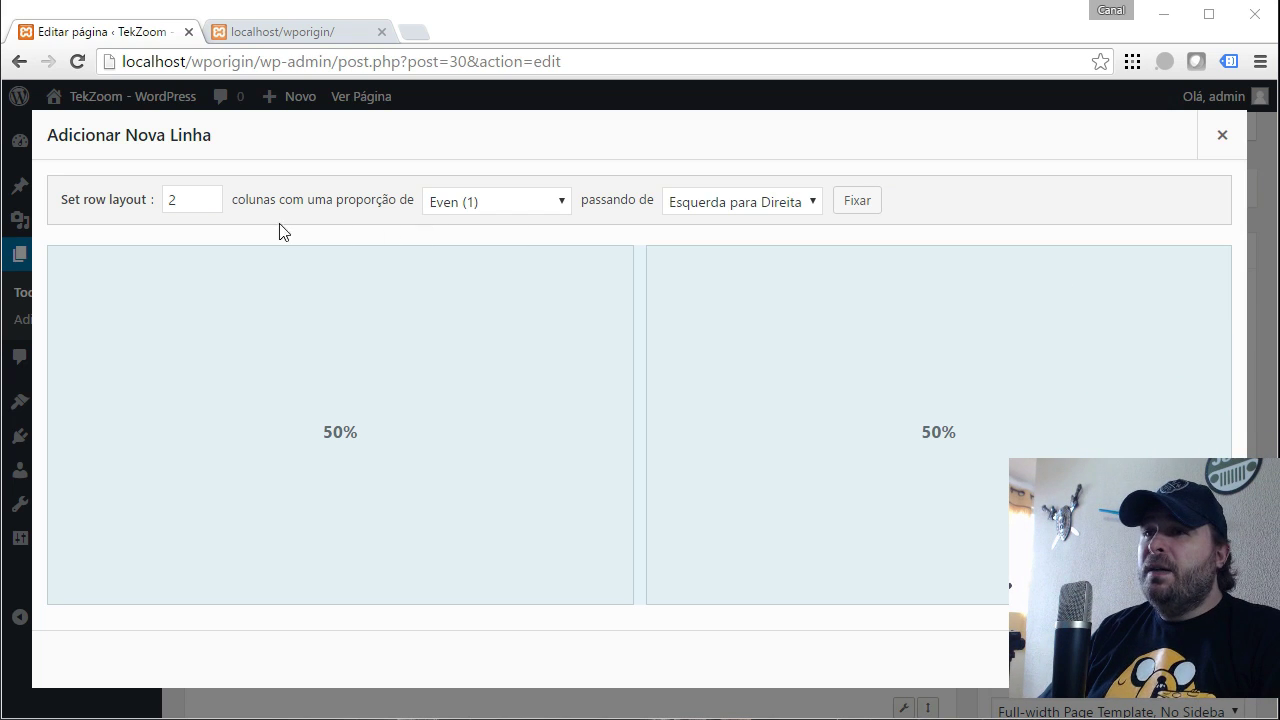
left_click(474, 202)
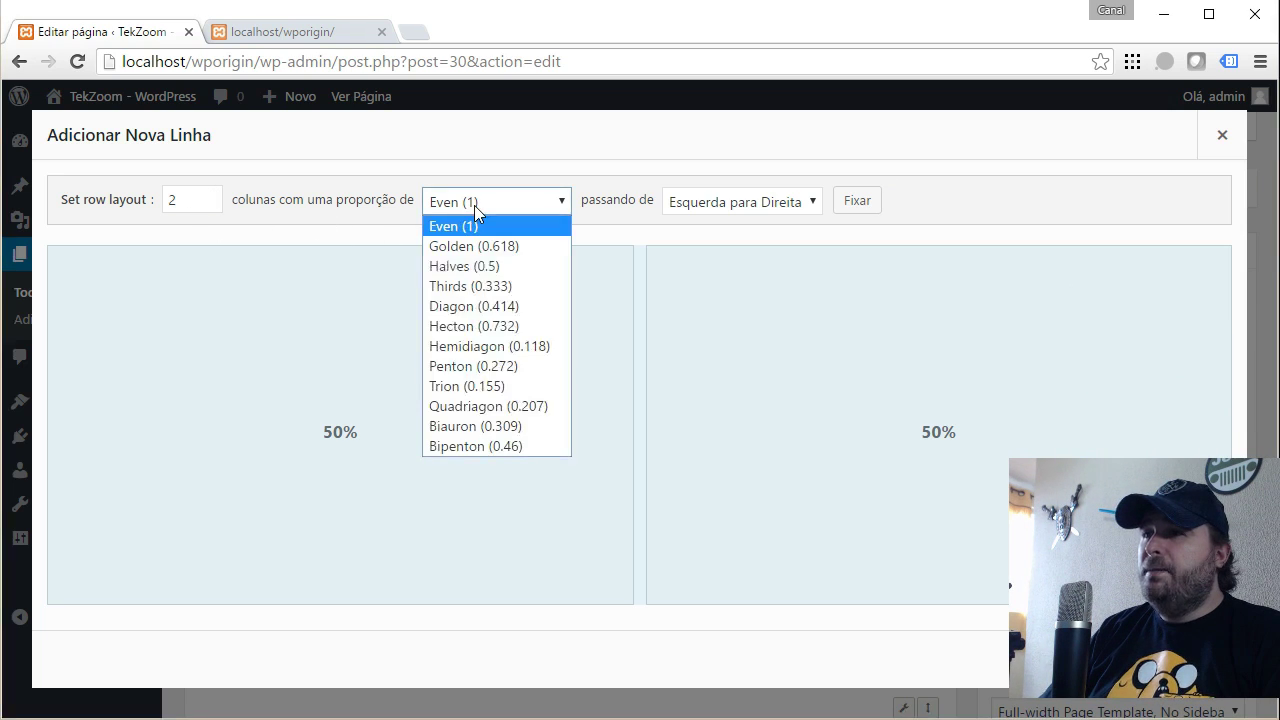
left_click(478, 247)
left_click(476, 203)
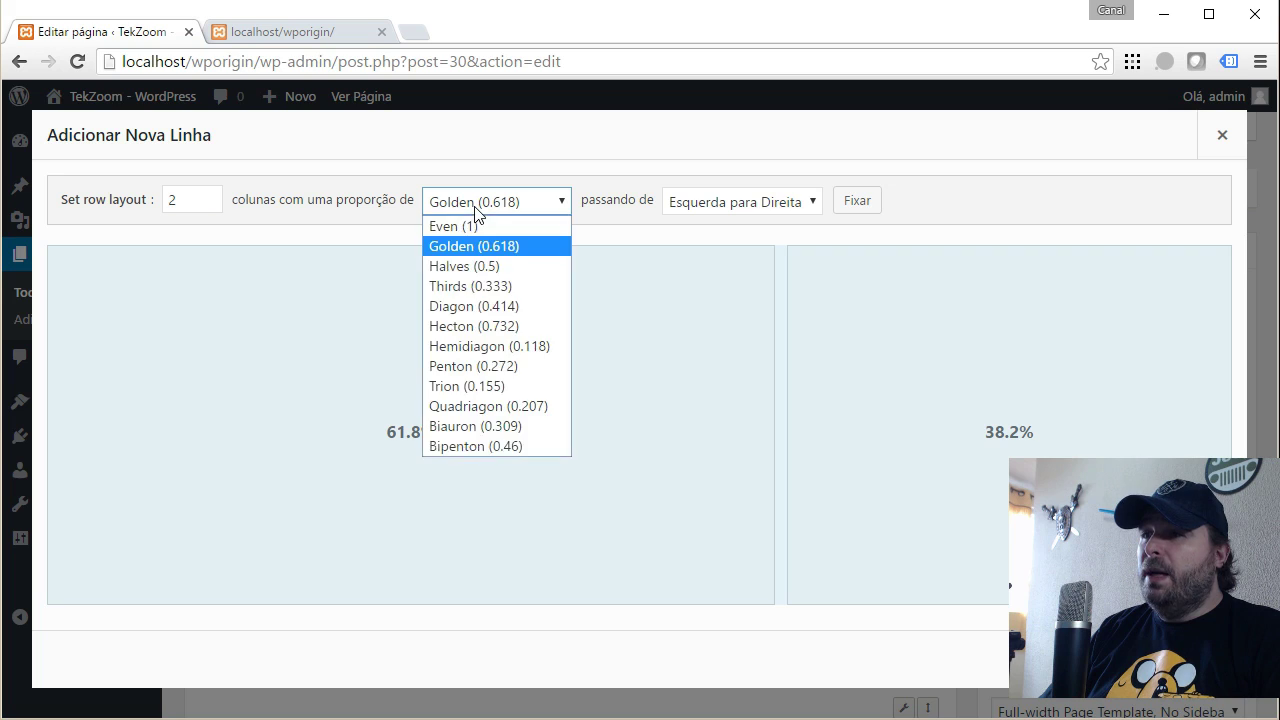
left_click(476, 292)
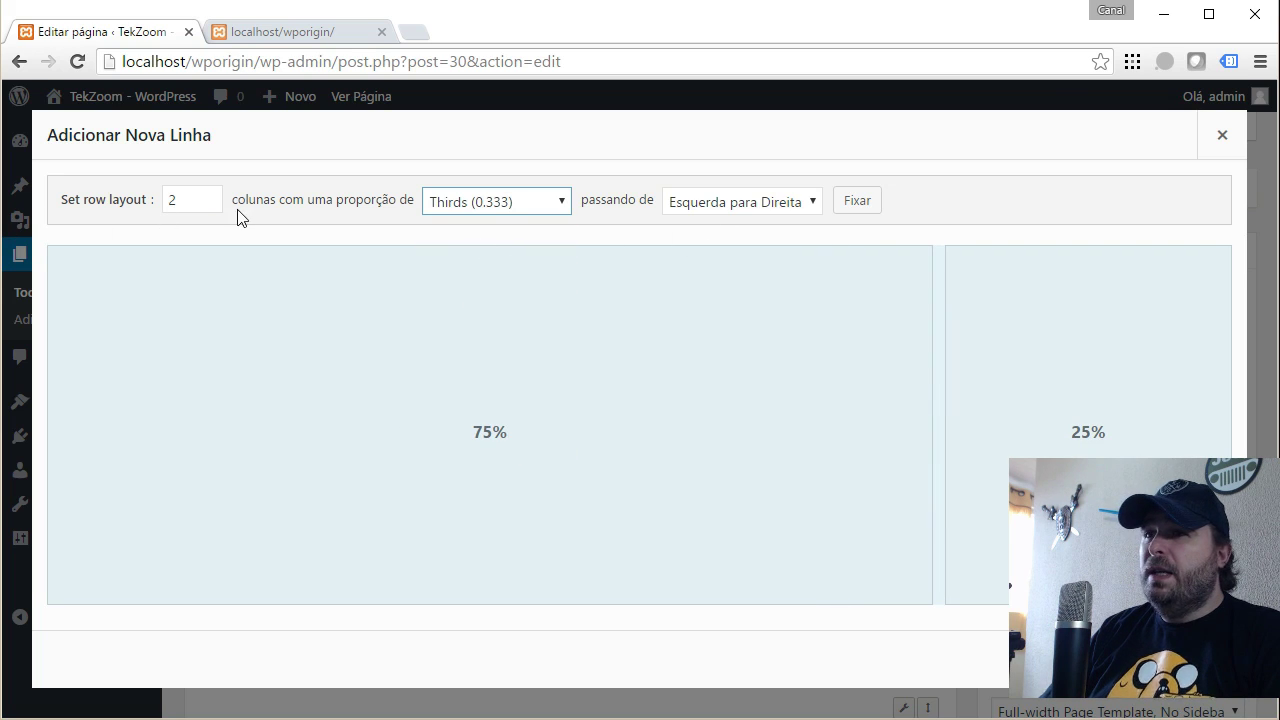
left_click(741, 203)
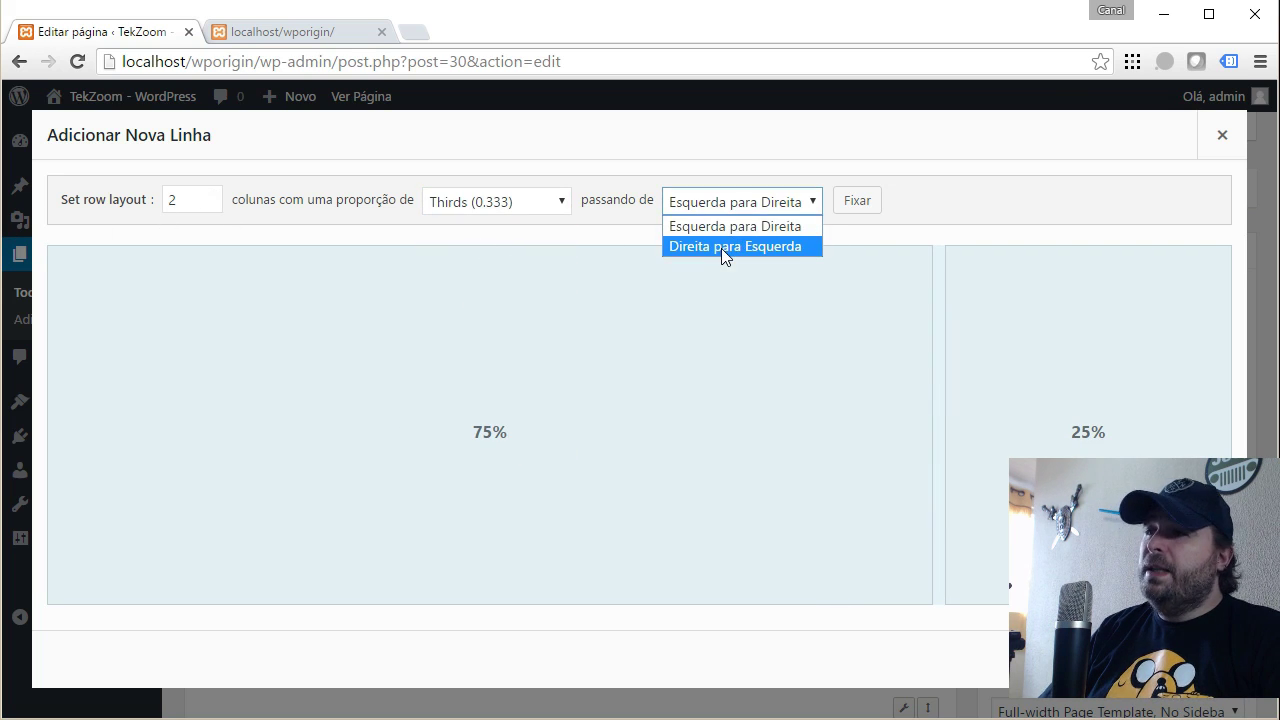
left_click(723, 248)
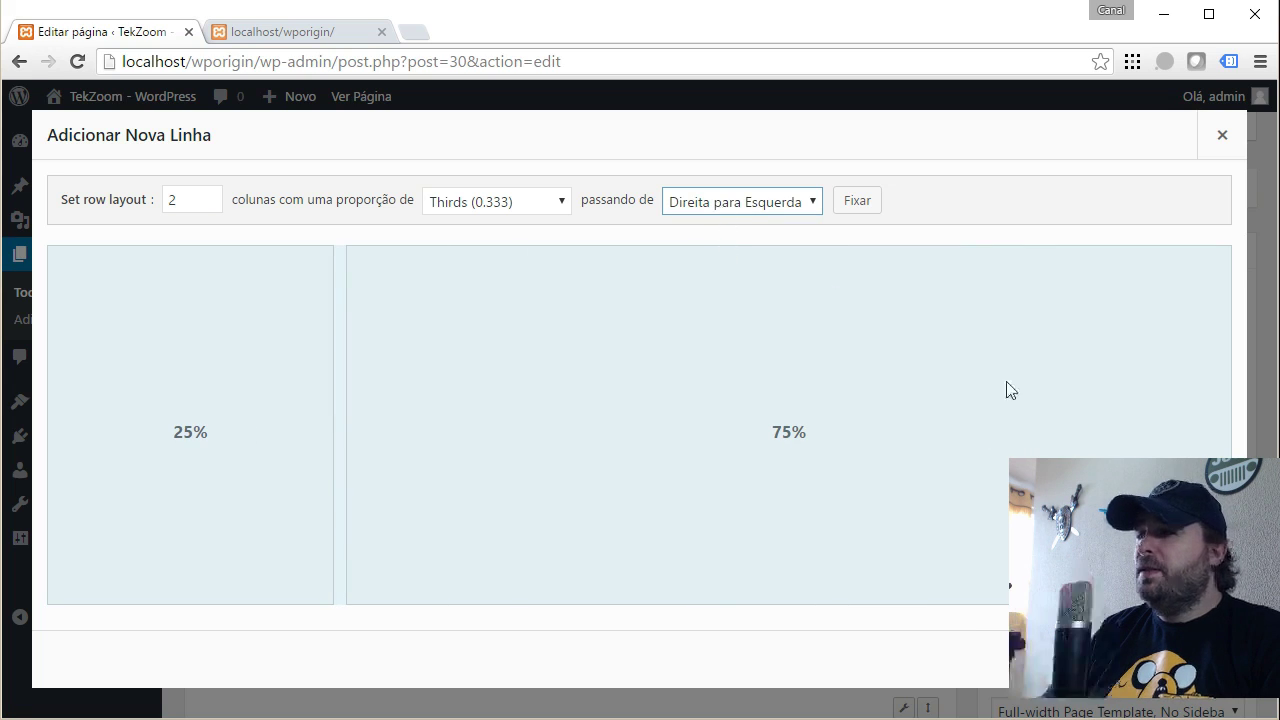
left_click(1205, 662)
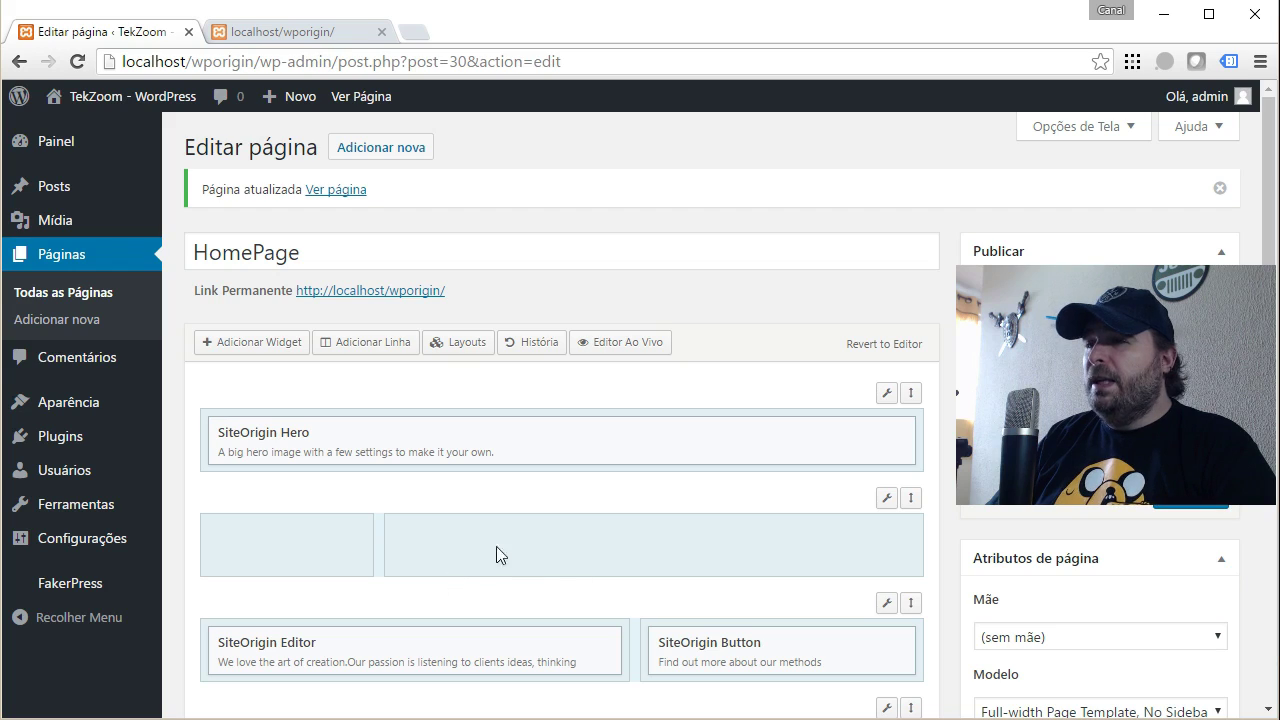
left_click_drag(922, 505, 1040, 345)
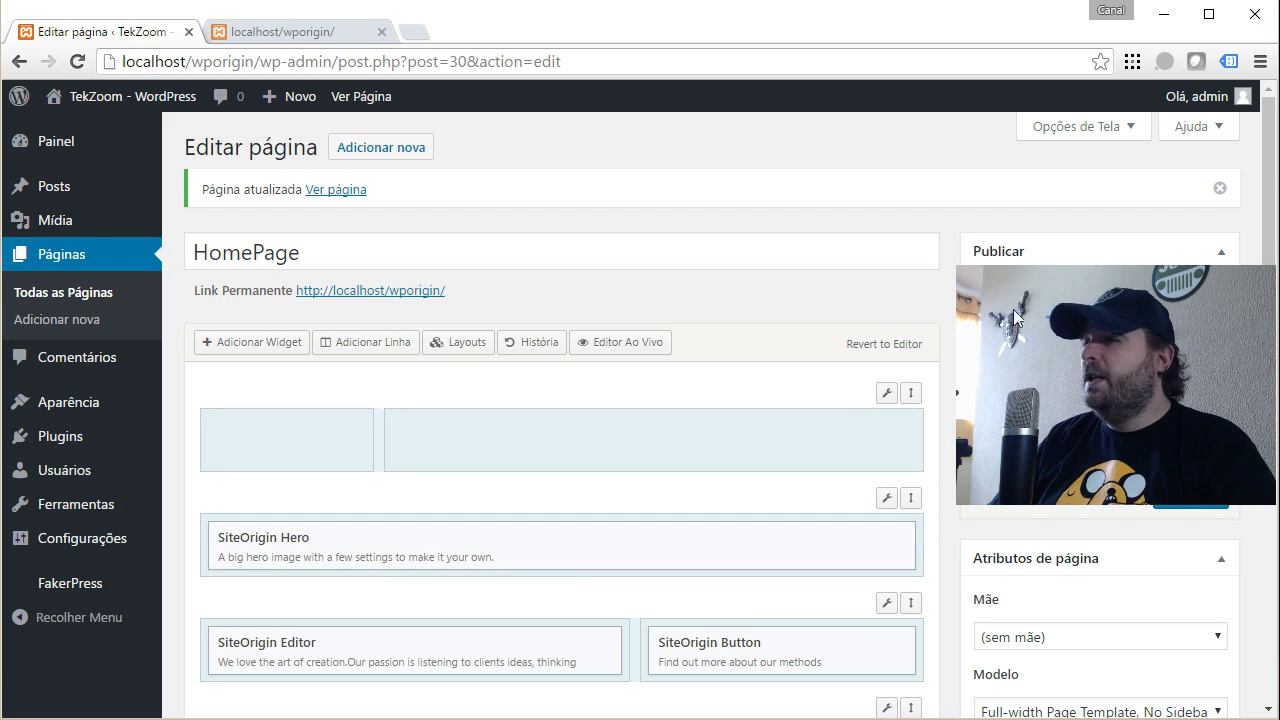
Add the Agenda widget to the new row's narrow column and Pesquisar to its wide column, and update the page
left_click(303, 445)
left_click(272, 345)
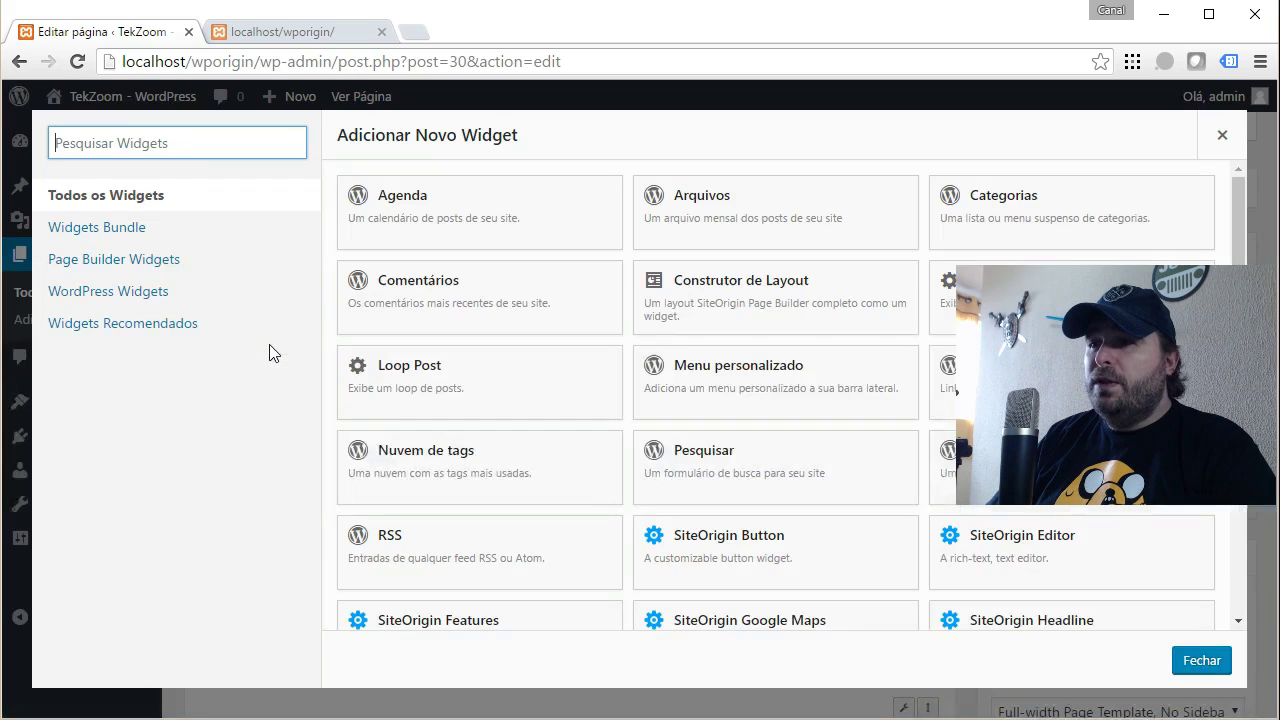
left_click(416, 220)
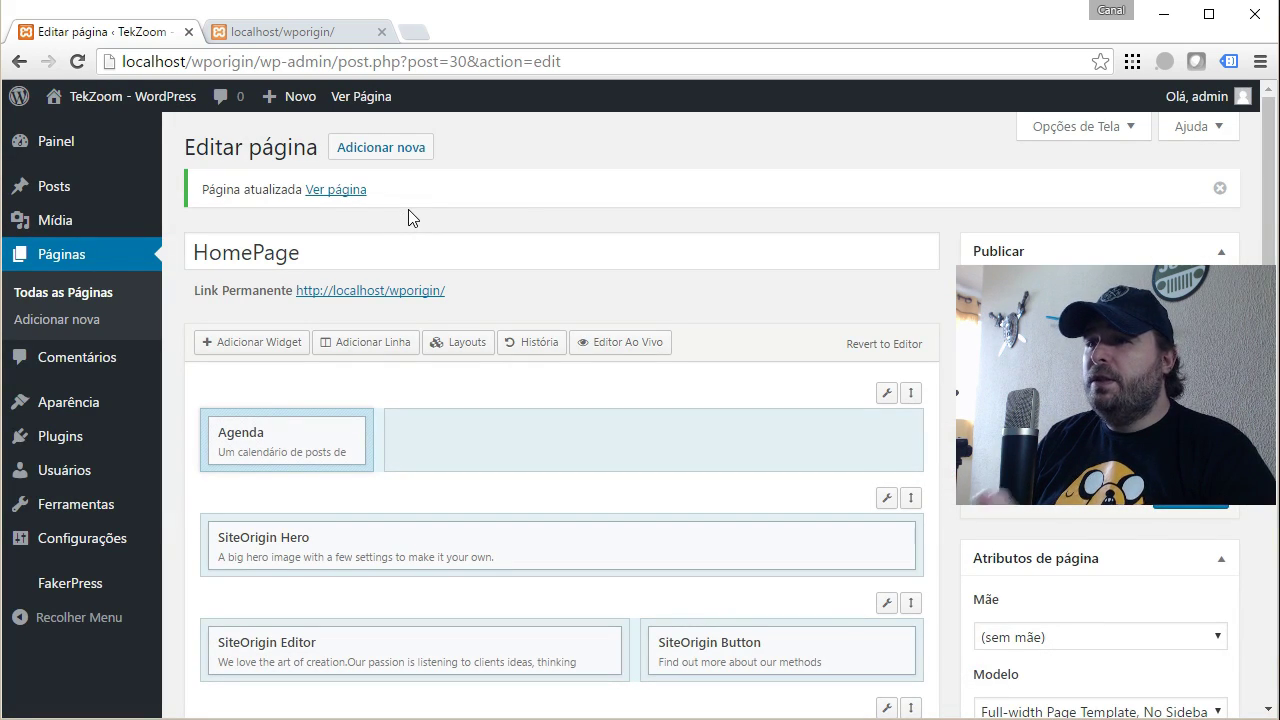
left_click(473, 449)
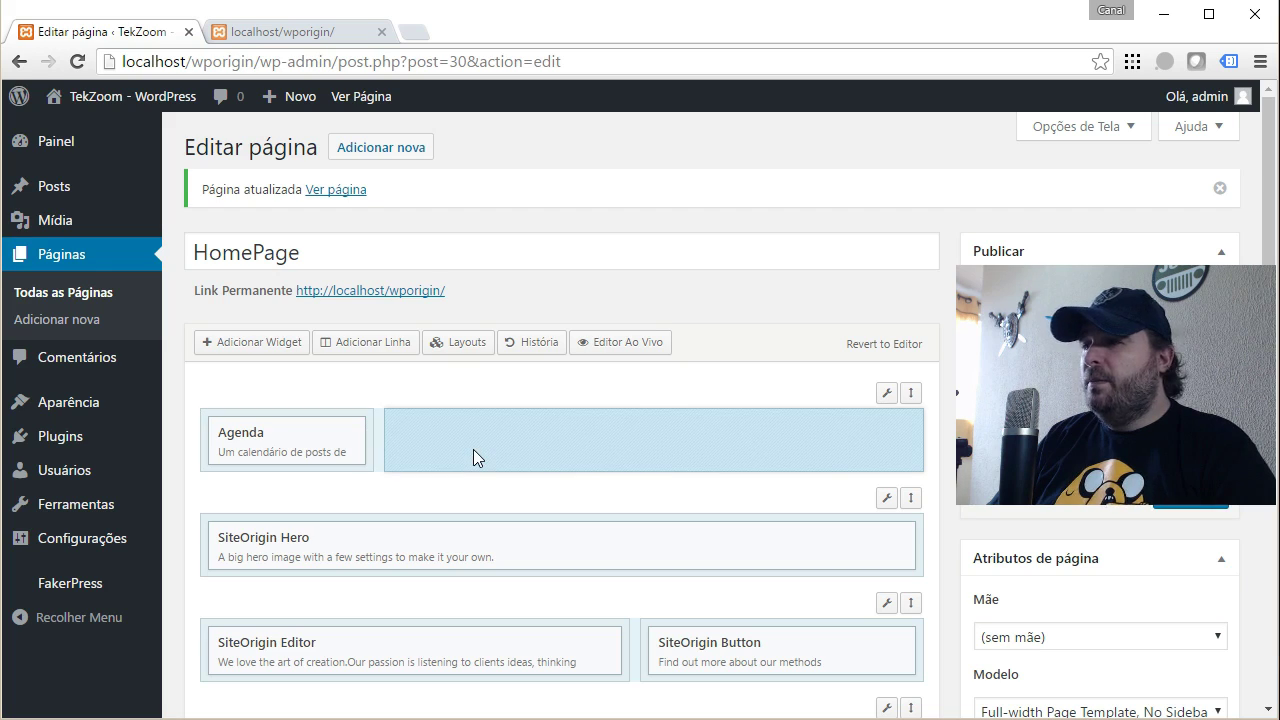
left_click(275, 345)
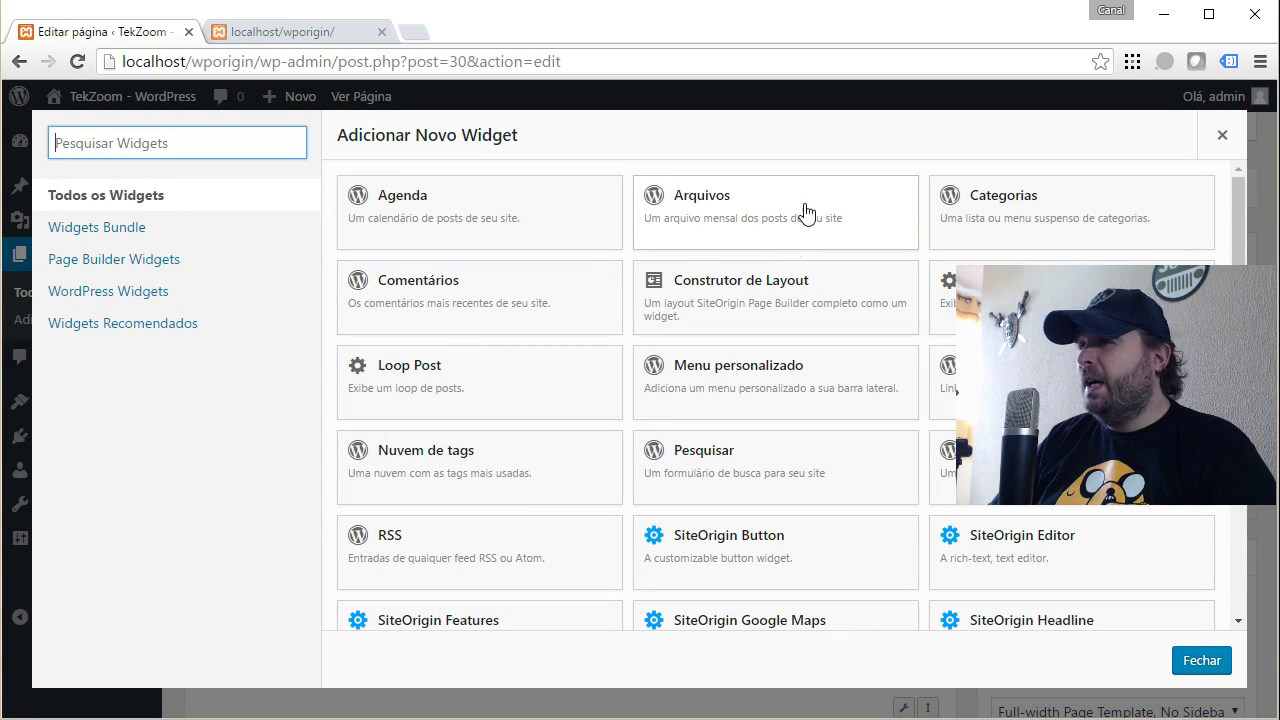
left_click(781, 453)
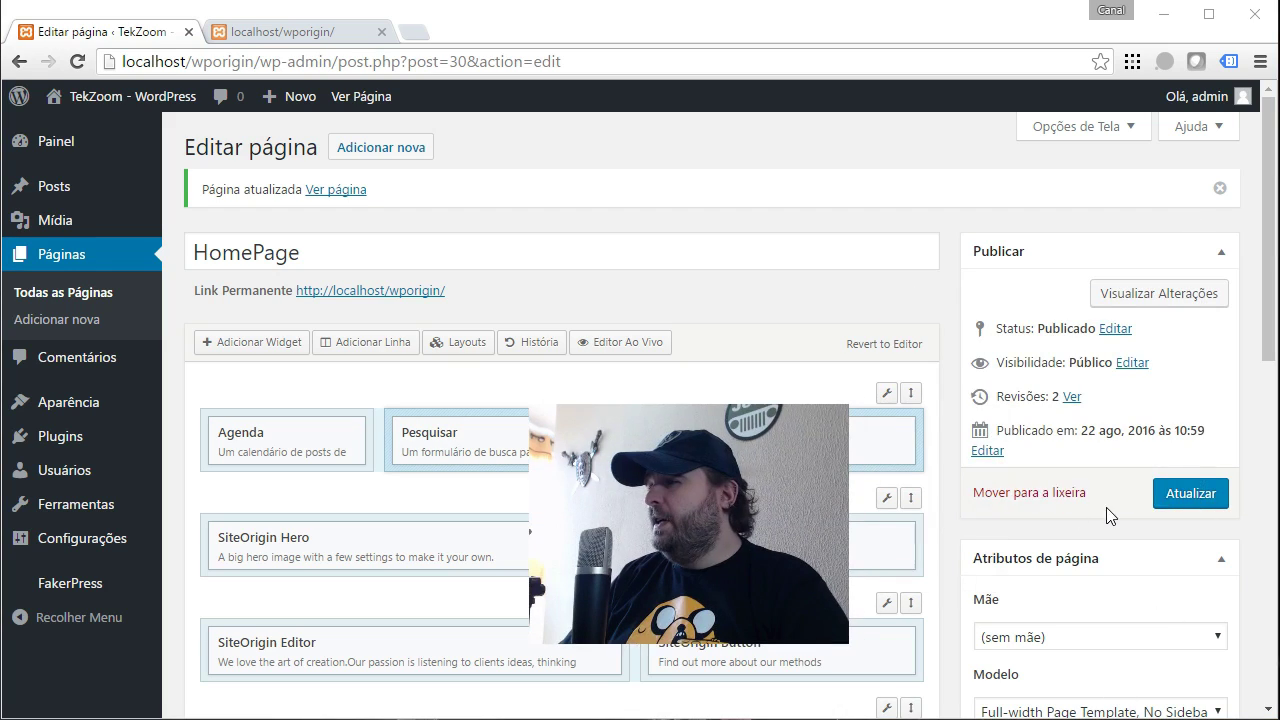
left_click(1205, 498)
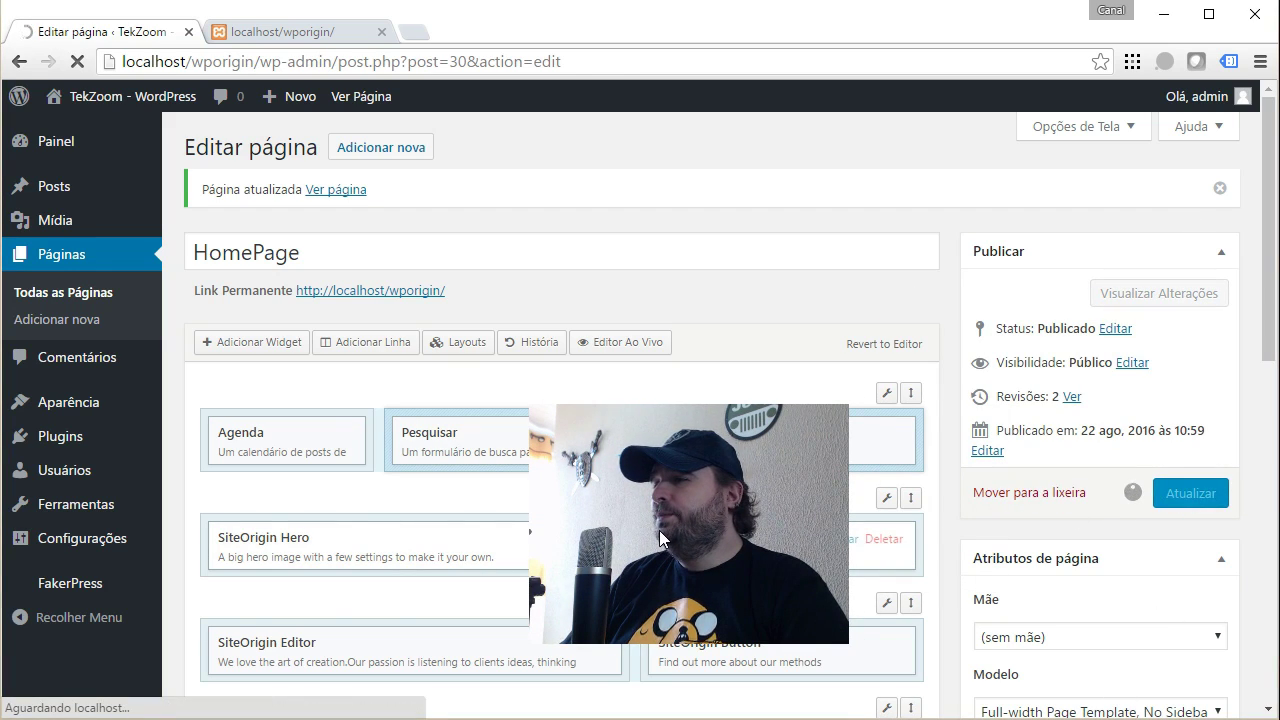
Reload the site's front page and check the new row's calendar and search widgets
left_click(260, 33)
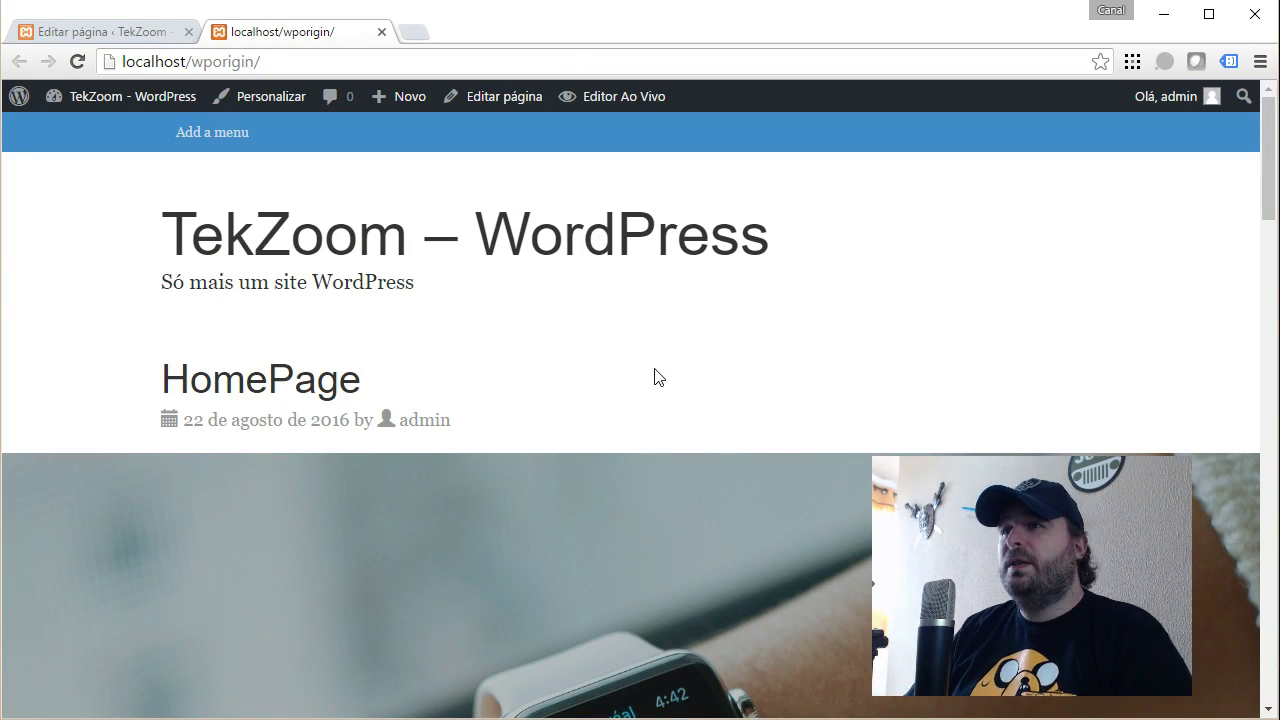
key("F5")
scroll(655, 377, "down", 2)
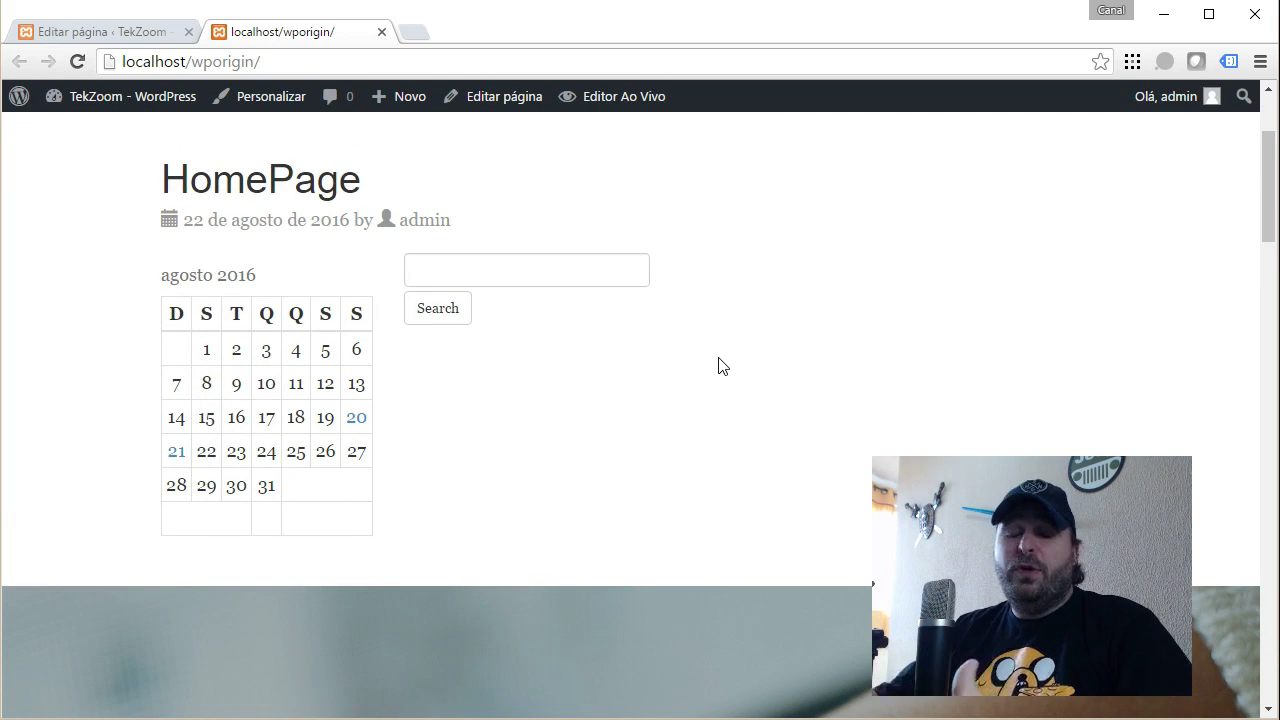
left_click_drag(962, 633, 607, 373)
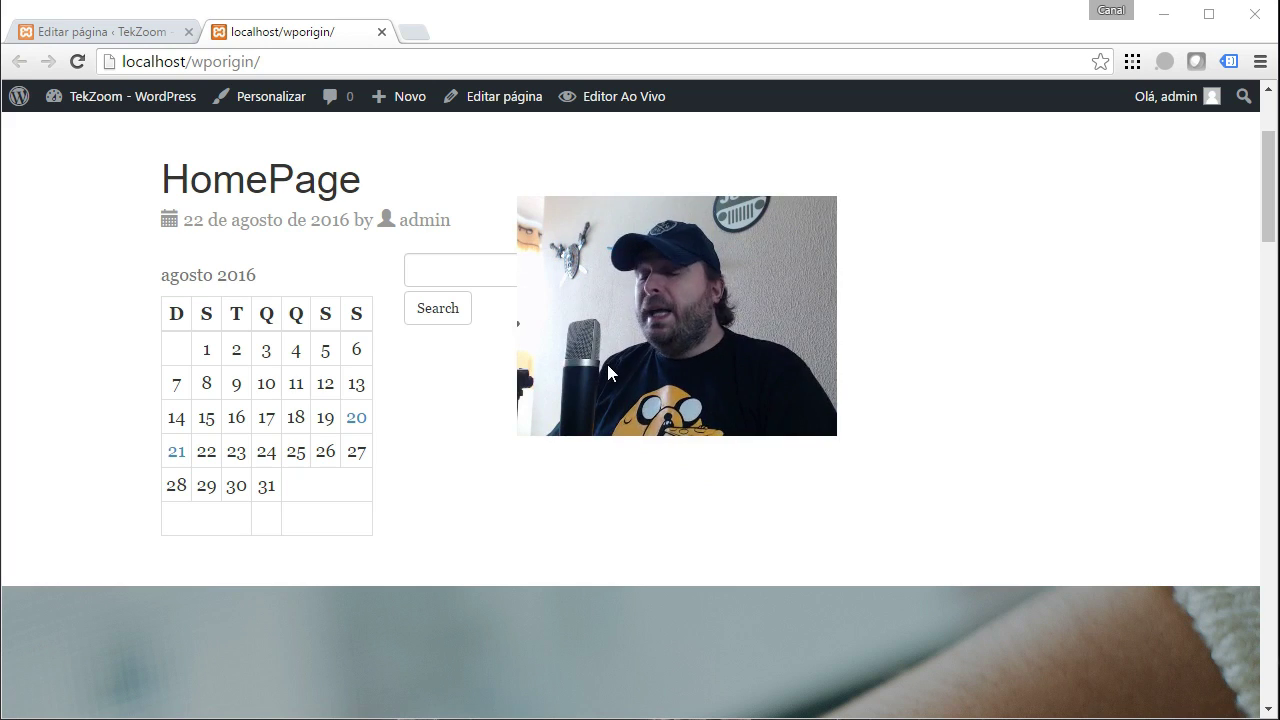
Return to editing the HomePage page, open it in the live editor and look through the preview down to the feature icons
left_click(118, 33)
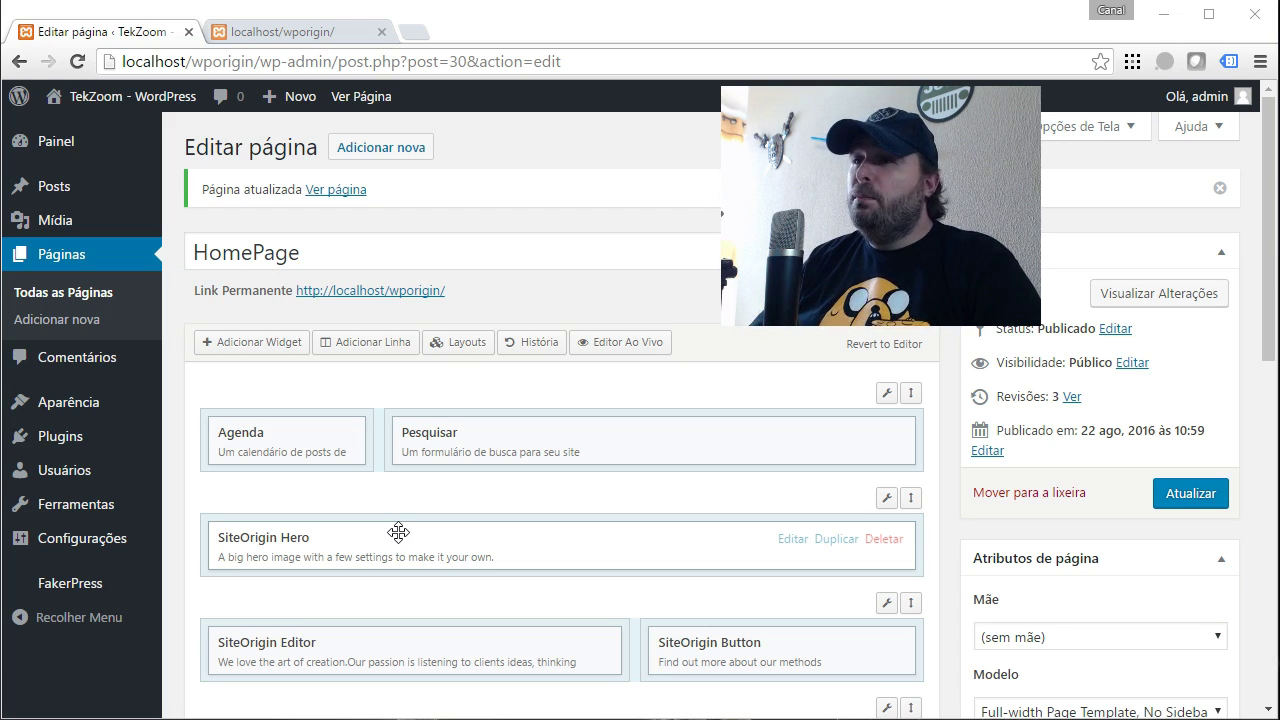
left_click(607, 350)
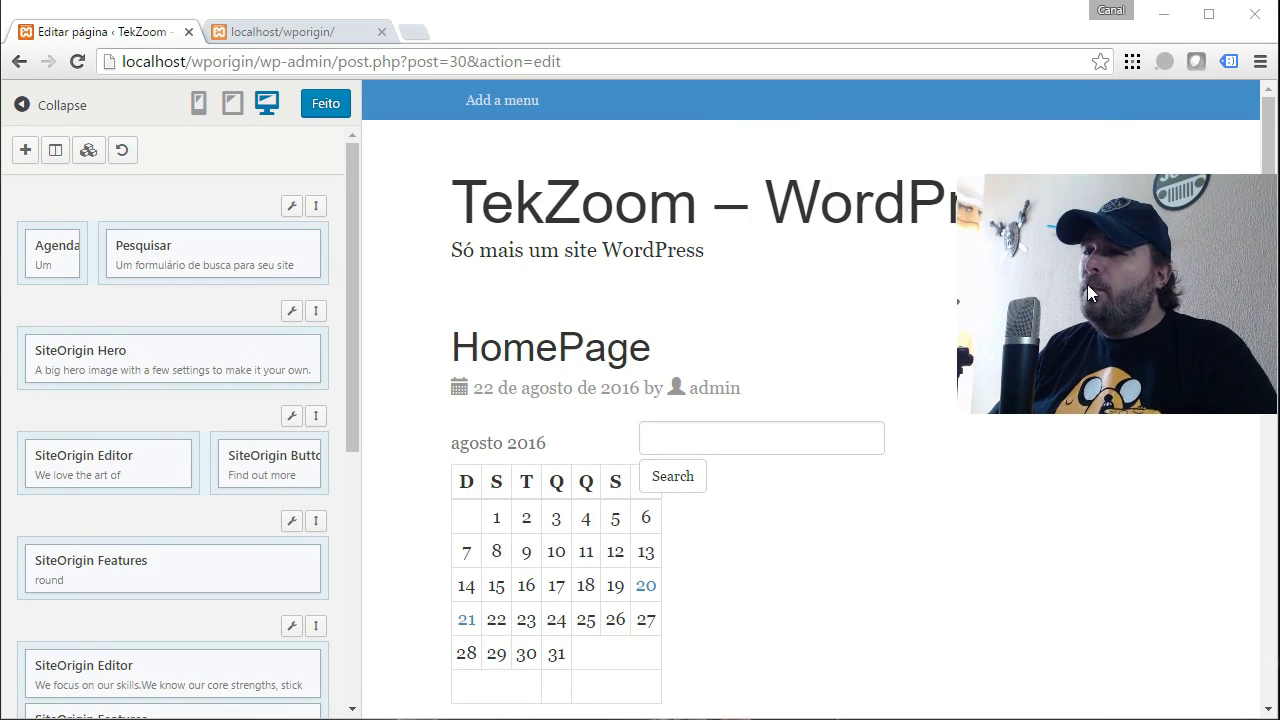
scroll(746, 336, "down", 5)
scroll(746, 336, "down", 5)
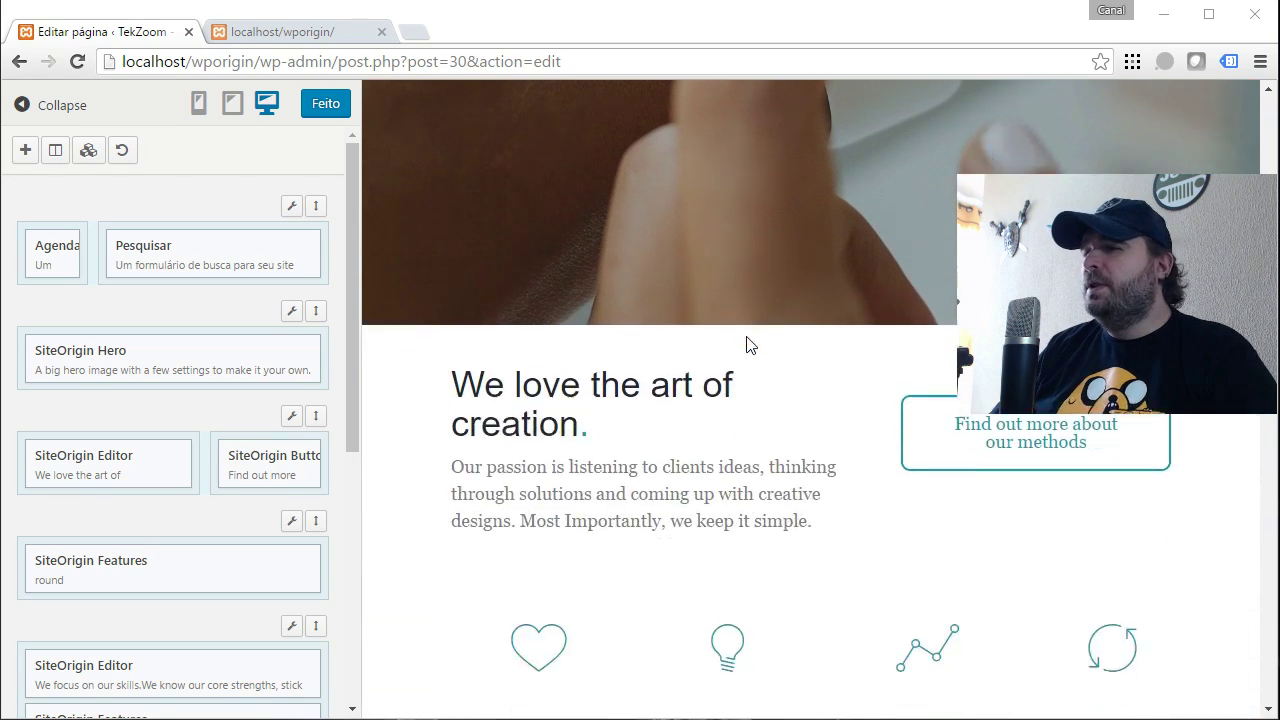
scroll(746, 345, "up", 10)
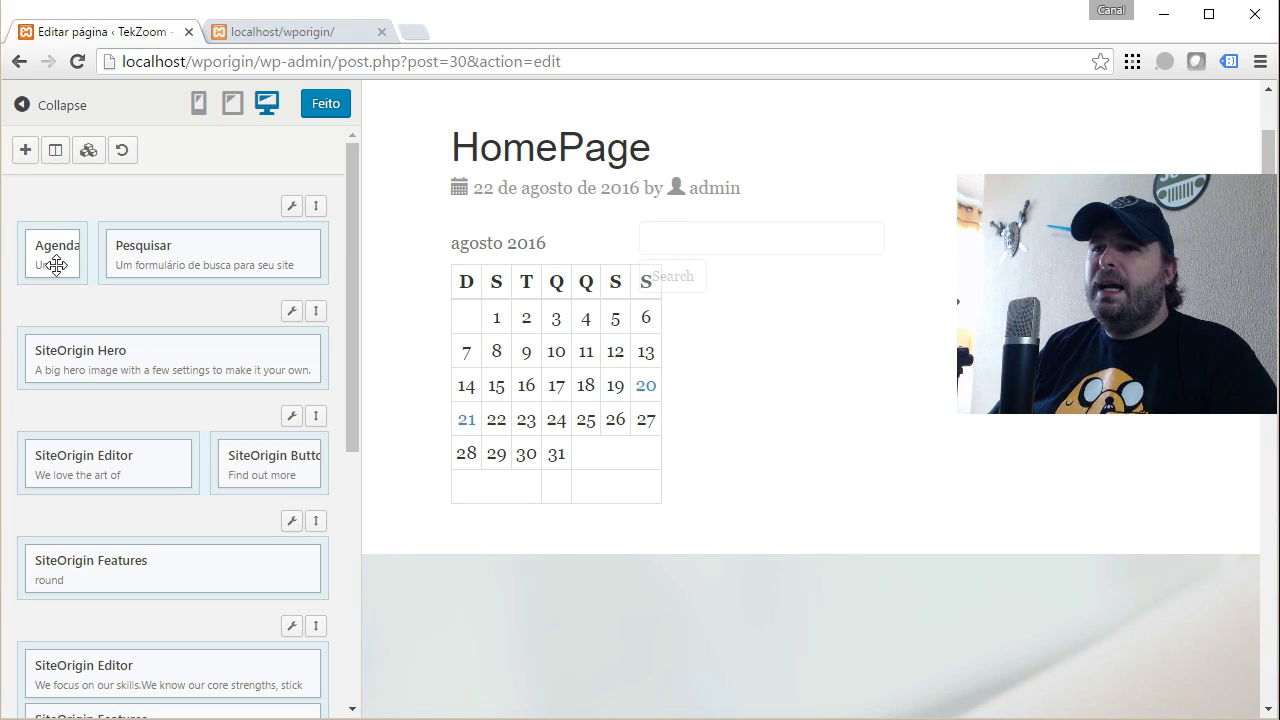
View the column layout settings of the row holding Agenda and Pesquisar, and close them without changes
mouse_move(299, 214)
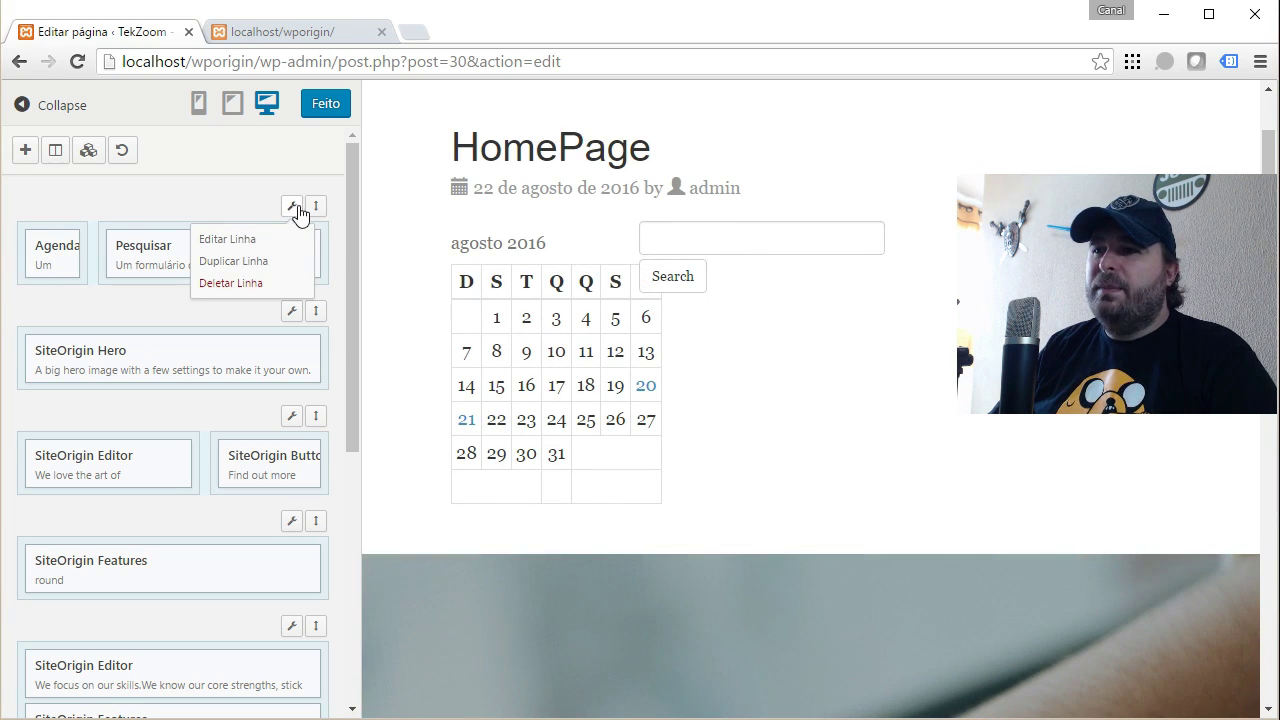
left_click(257, 242)
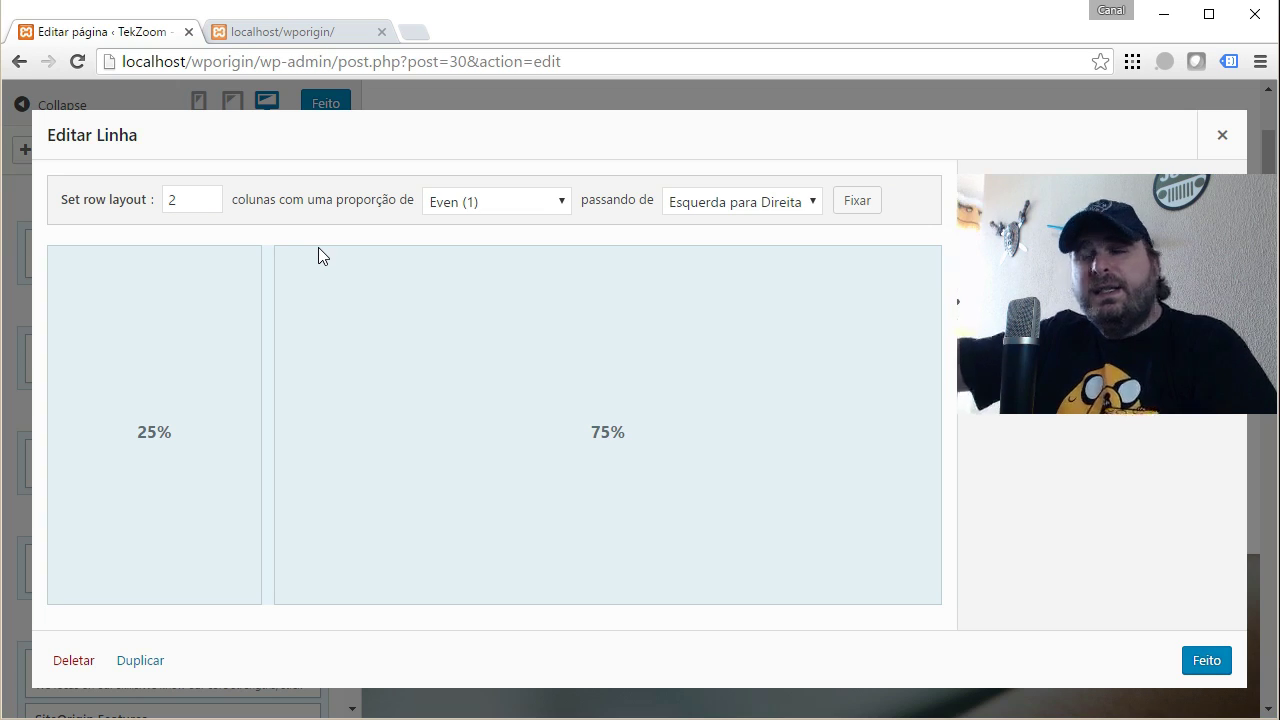
left_click(1222, 135)
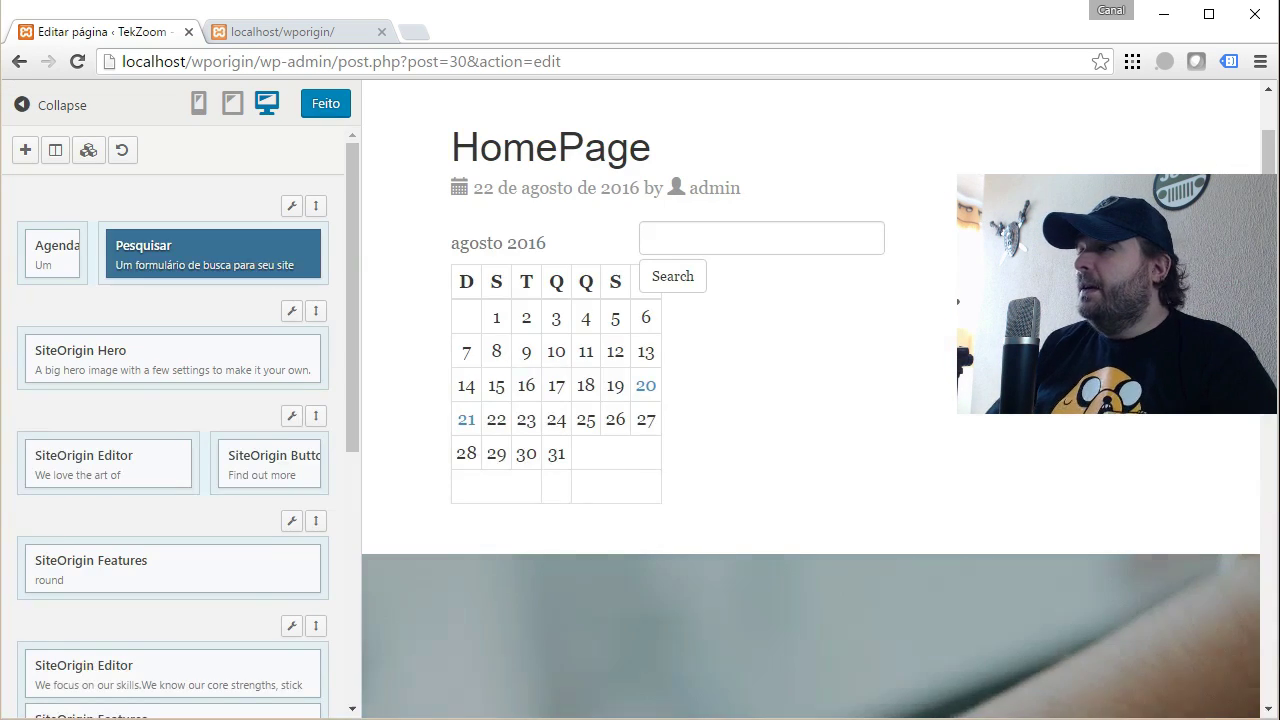